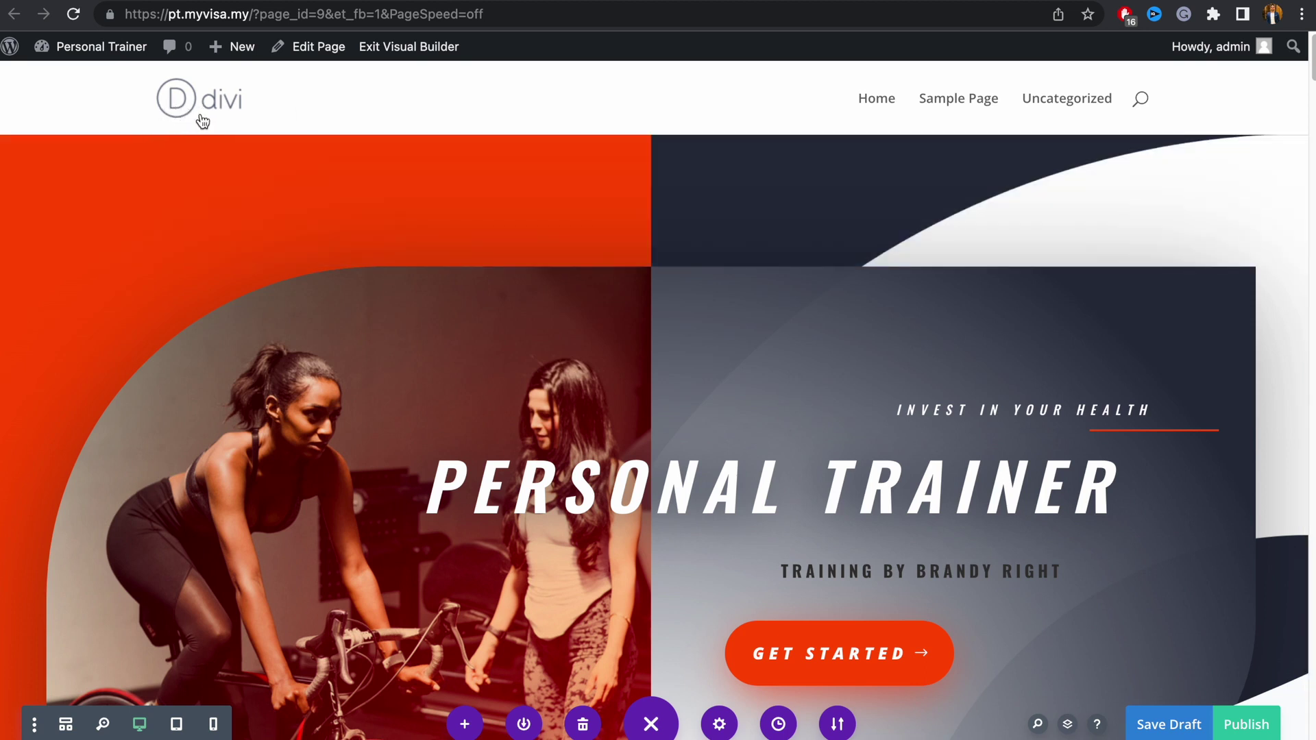
- Return to the WordPress admin pages and open the Divi Theme Options
scroll(183, 118, "down", 1)
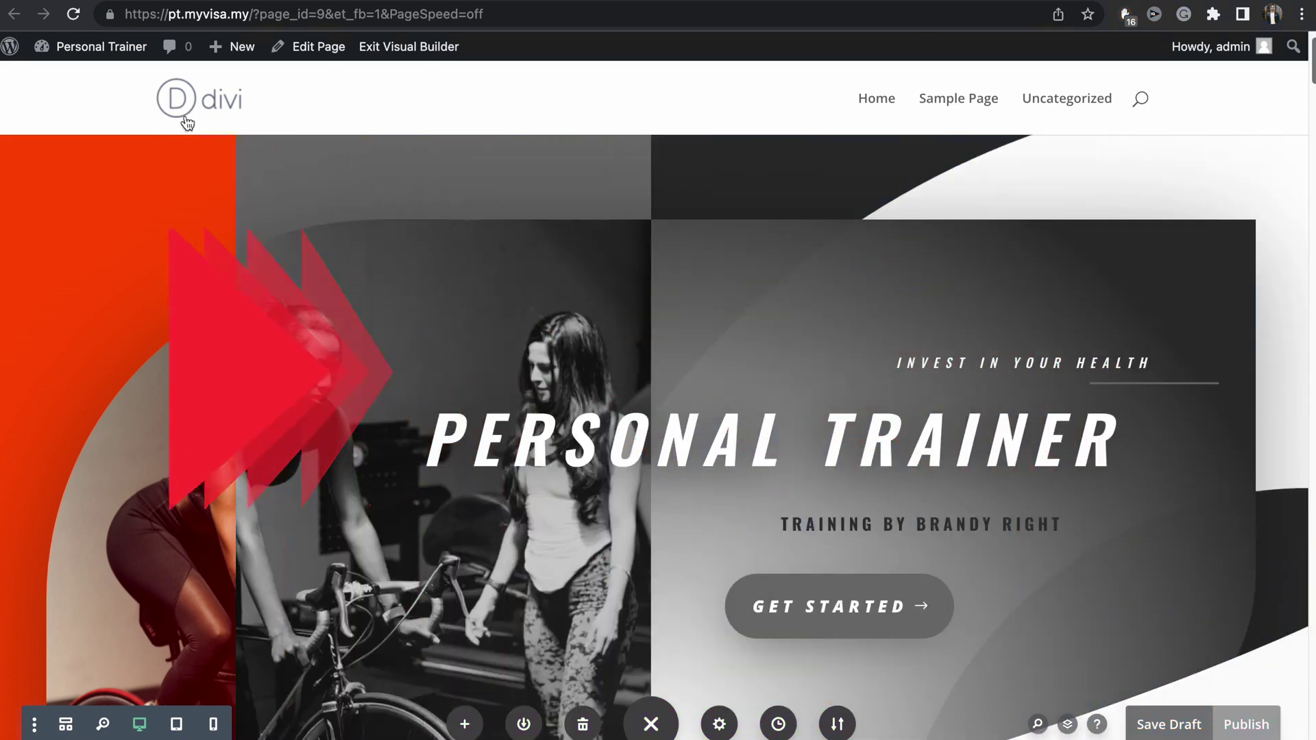
key("alt+Left")
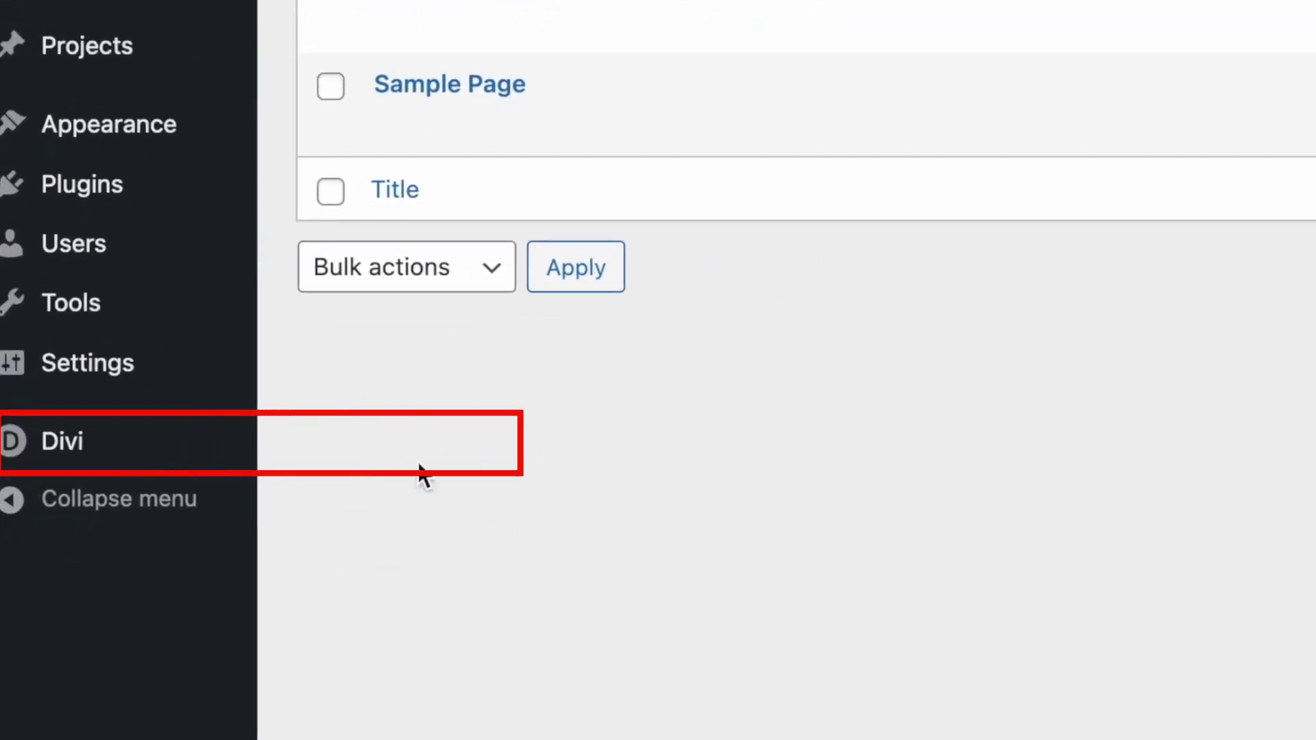
mouse_move(103, 455)
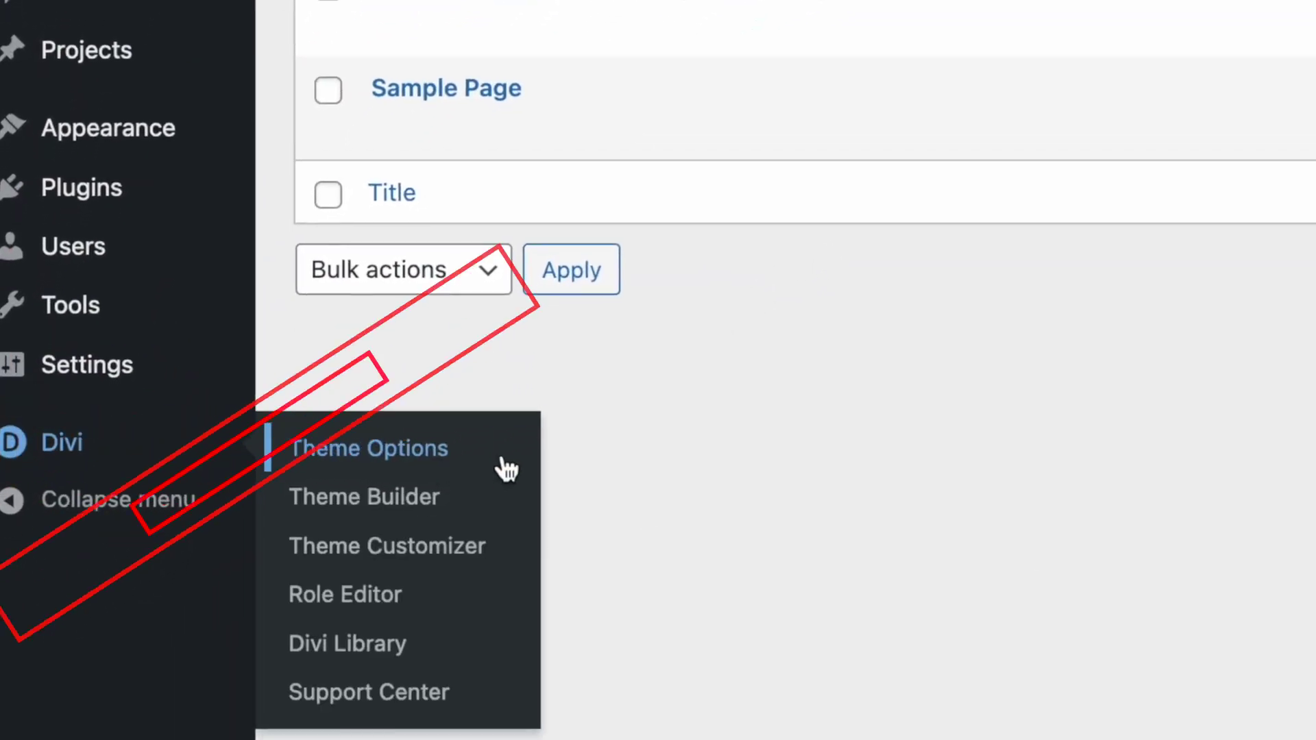
left_click(442, 468)
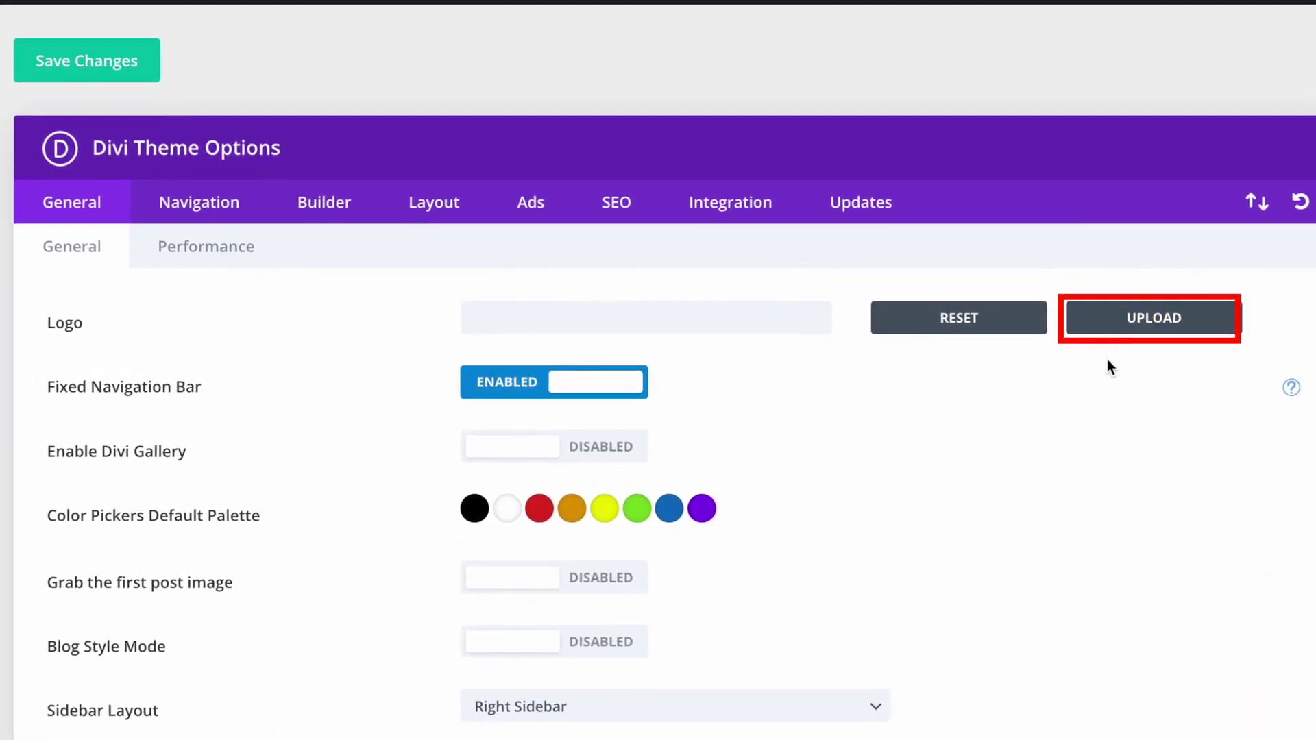
- Upload the logo file "Fit Me Personal Traner Toronto Canada .png" from the Downloads folder for the Logo setting
left_click(1148, 336)
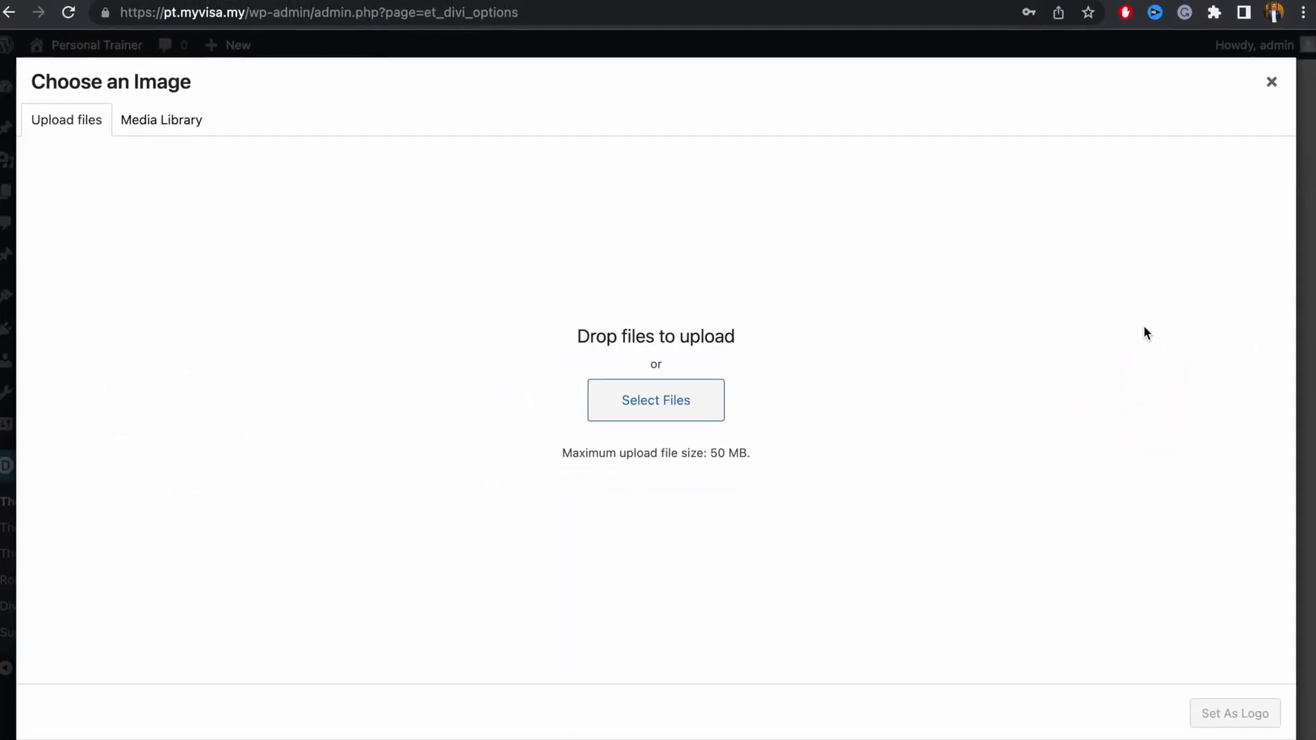
left_click(631, 413)
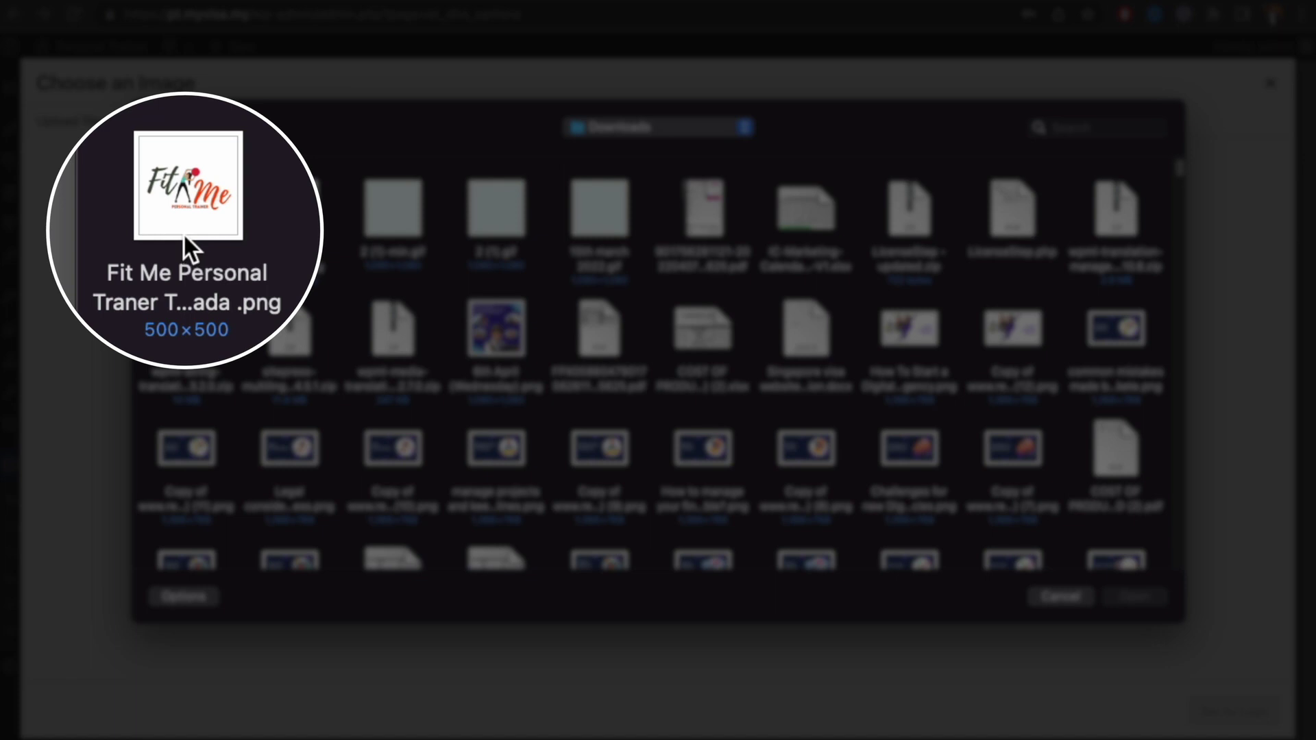
left_click(184, 235)
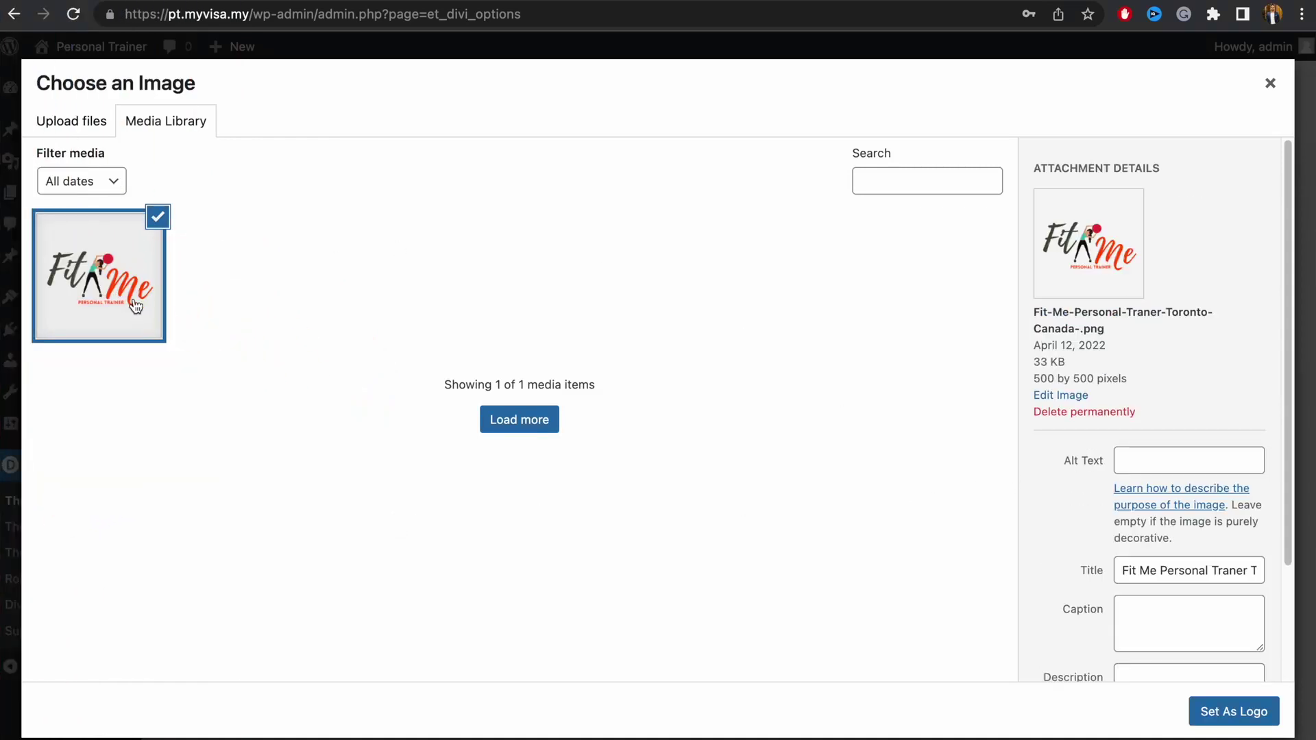
- Give the uploaded image the alt text "Personal trainer in Toronto Canada" and set it as the logo
left_click(1190, 460)
type("Personal trainer in")
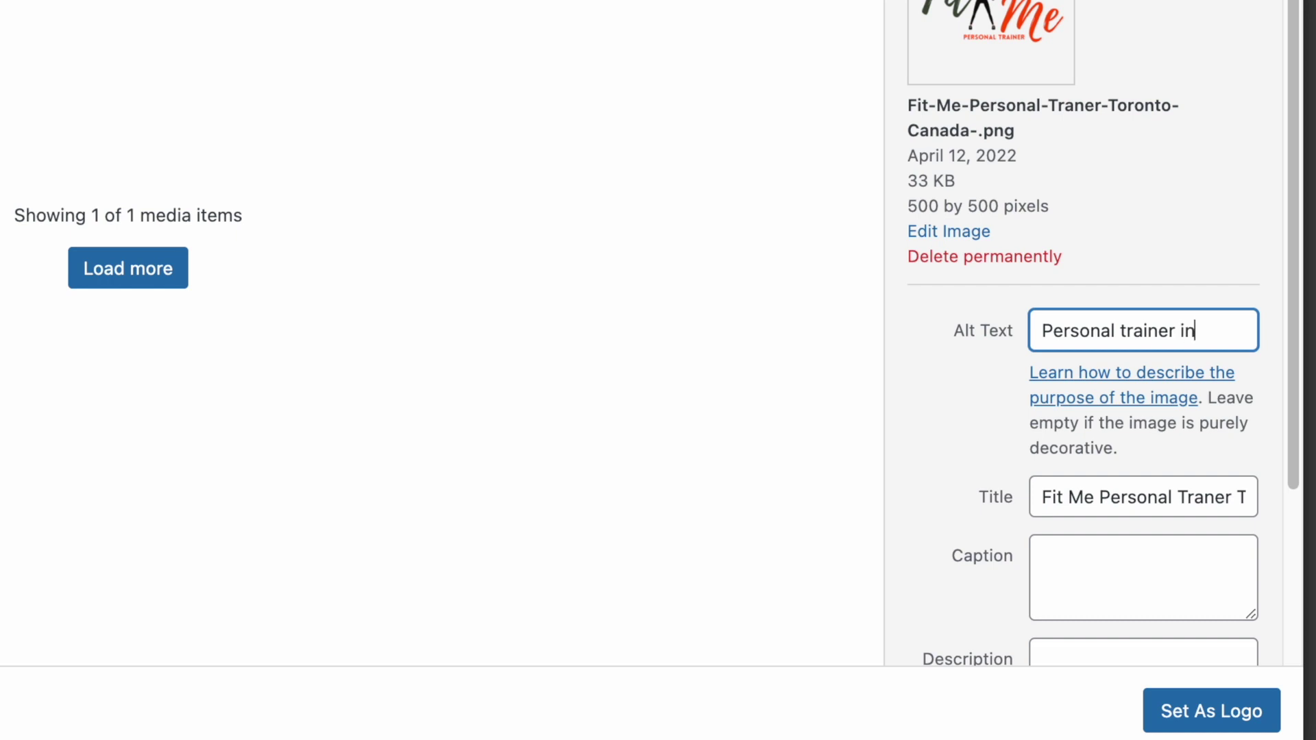
type("Toron")
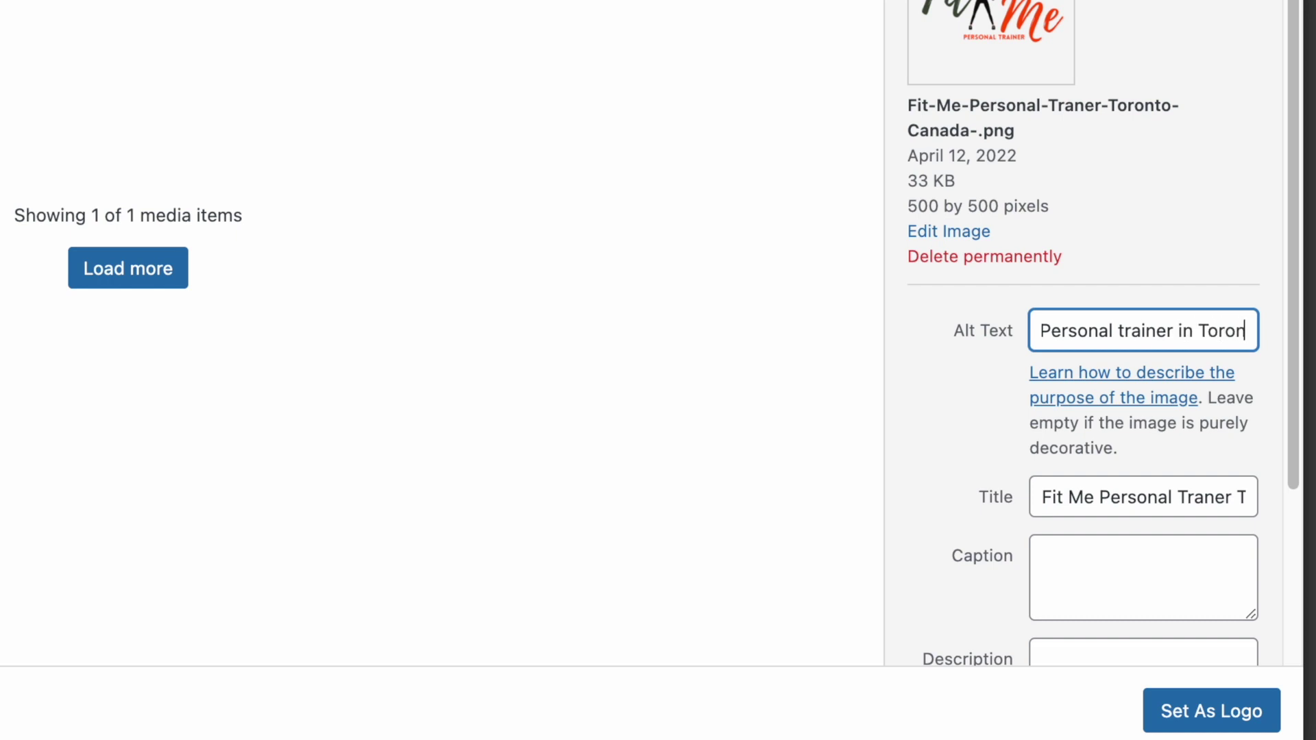
type("to Canad")
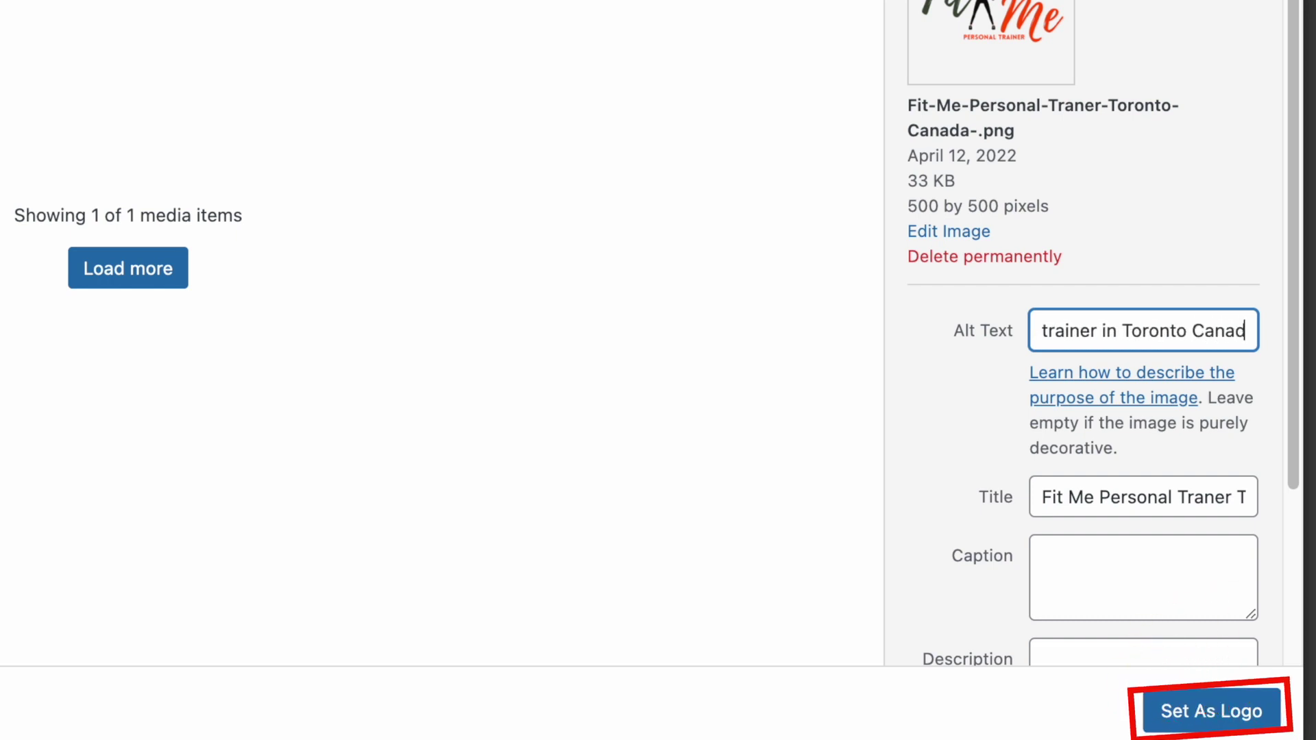
left_click(1227, 713)
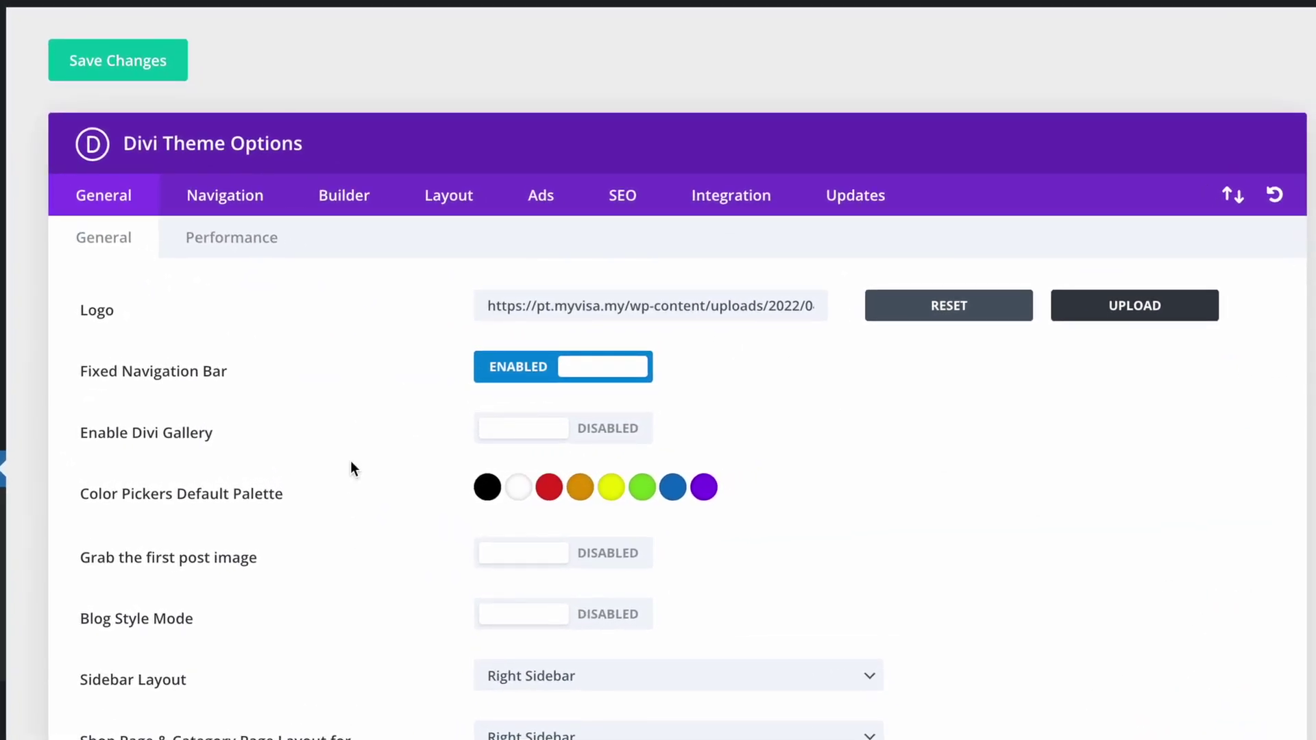
- Save the changed Divi theme options
scroll(351, 462, "down", 15)
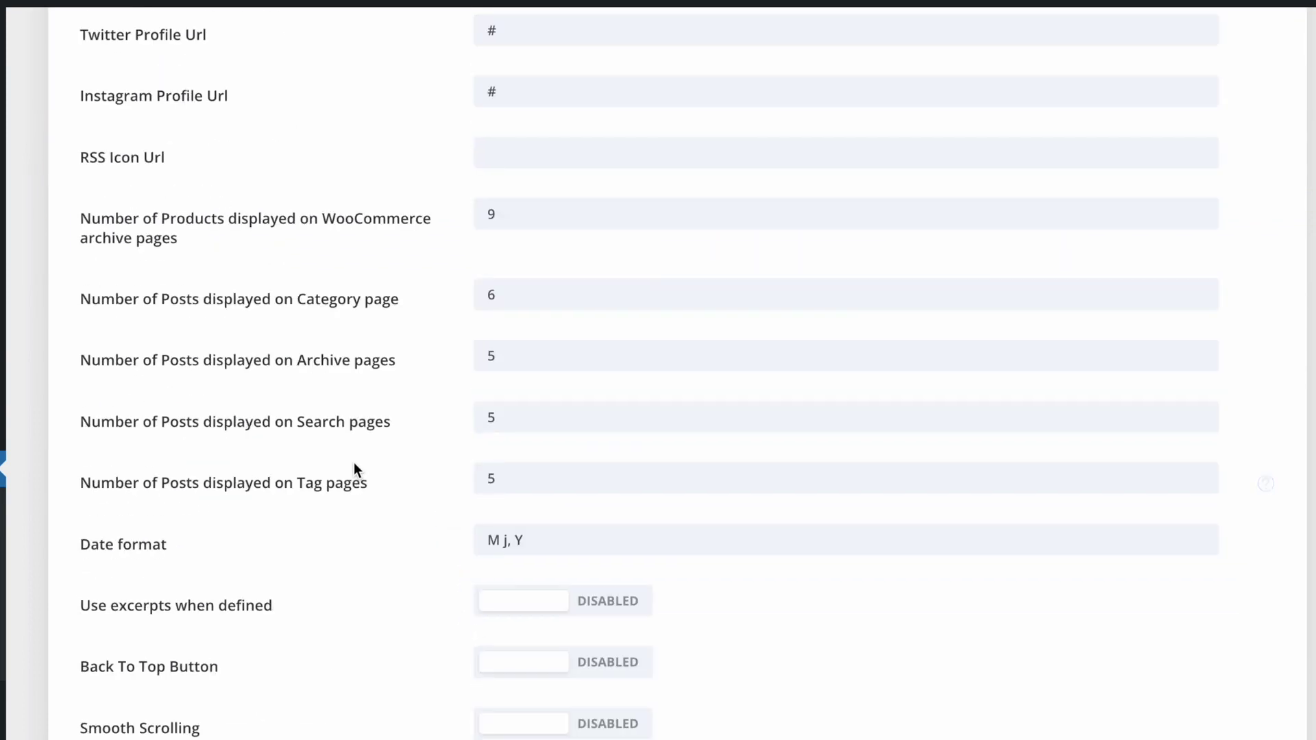
scroll(354, 462, "down", 9)
left_click(116, 730)
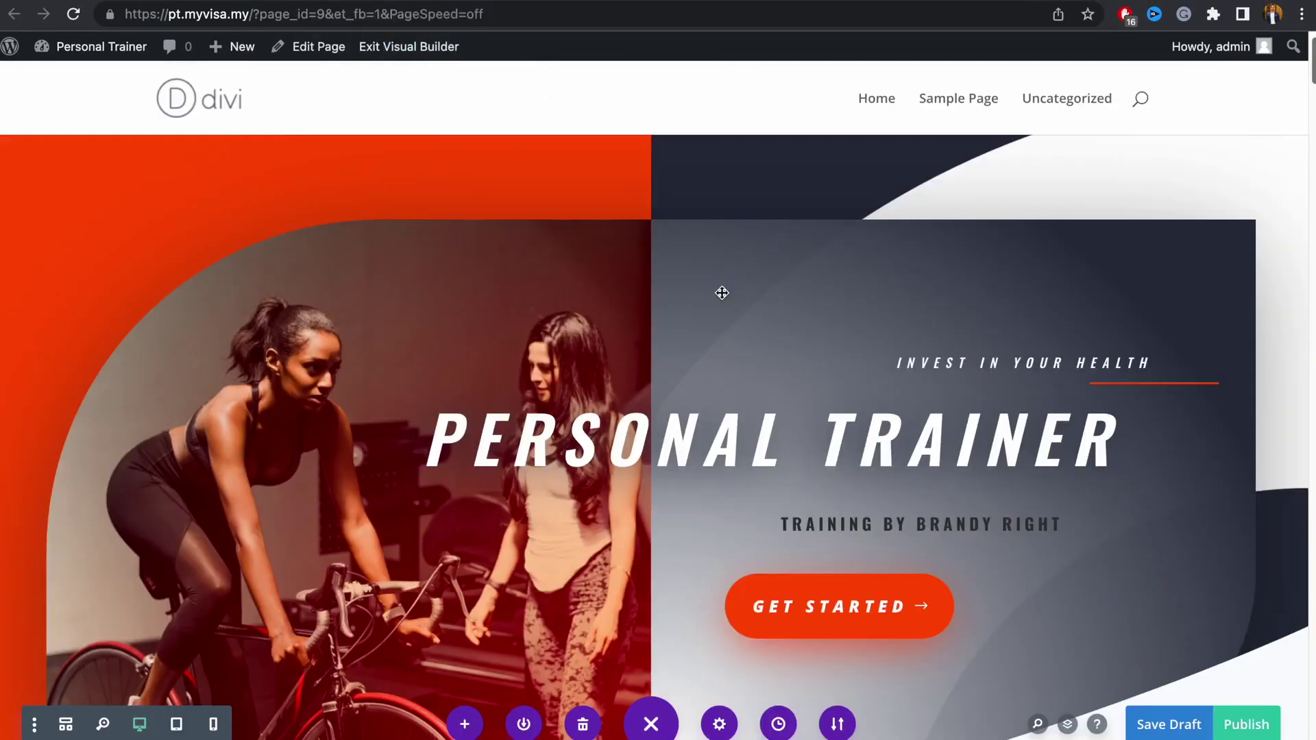
- Save the home page in the visual builder as a draft and reload it
mouse_move(717, 326)
mouse_move(973, 523)
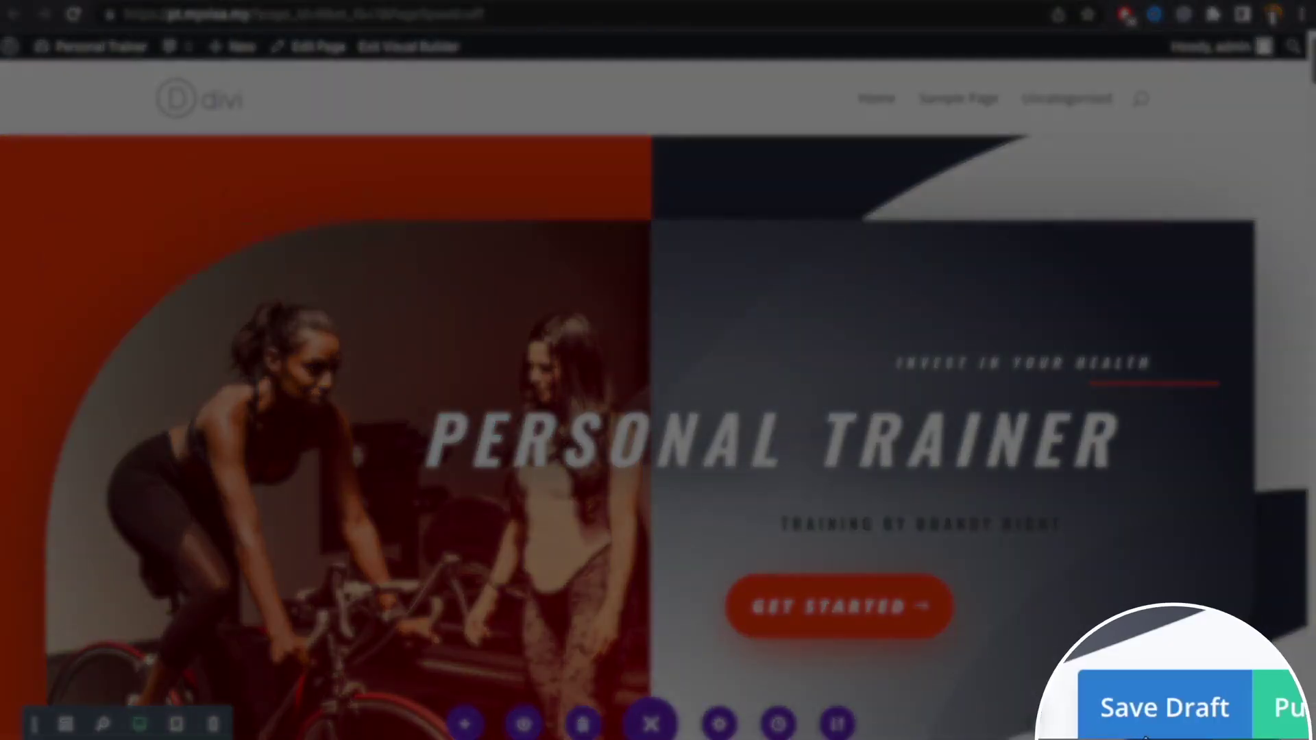
left_click(1158, 727)
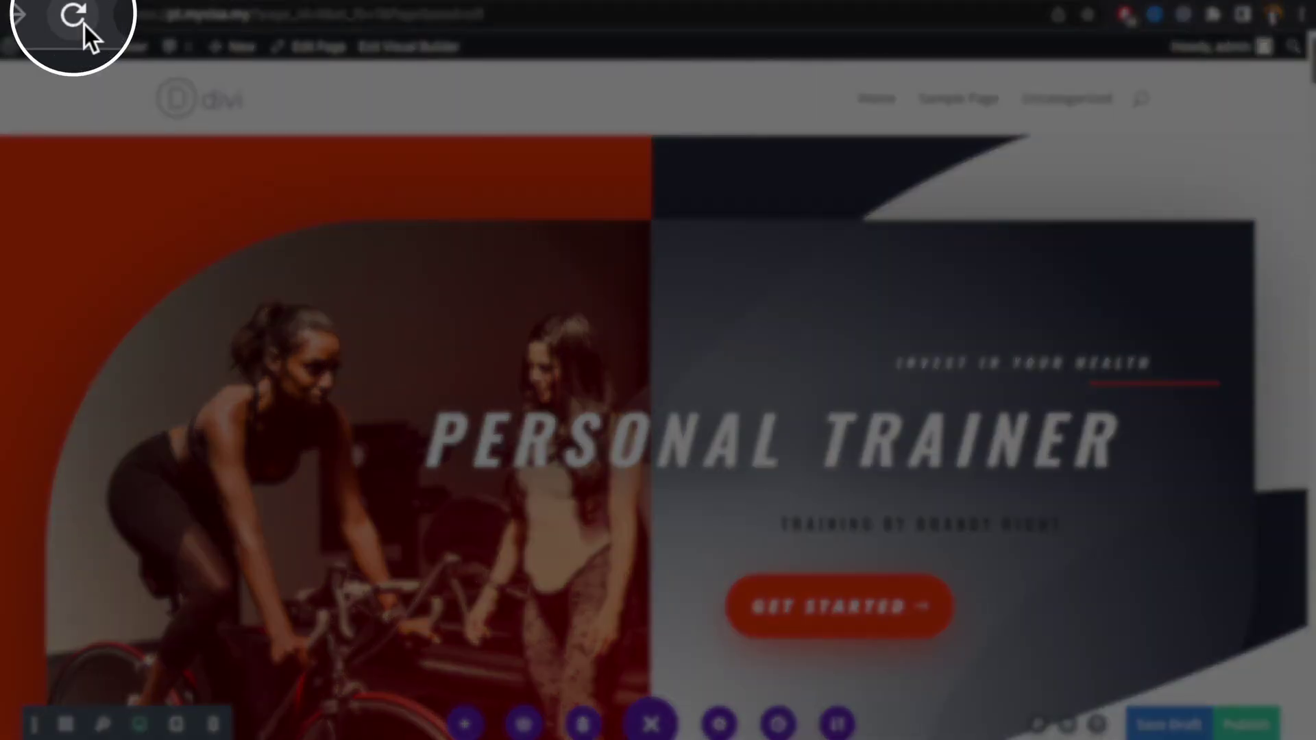
left_click(82, 24)
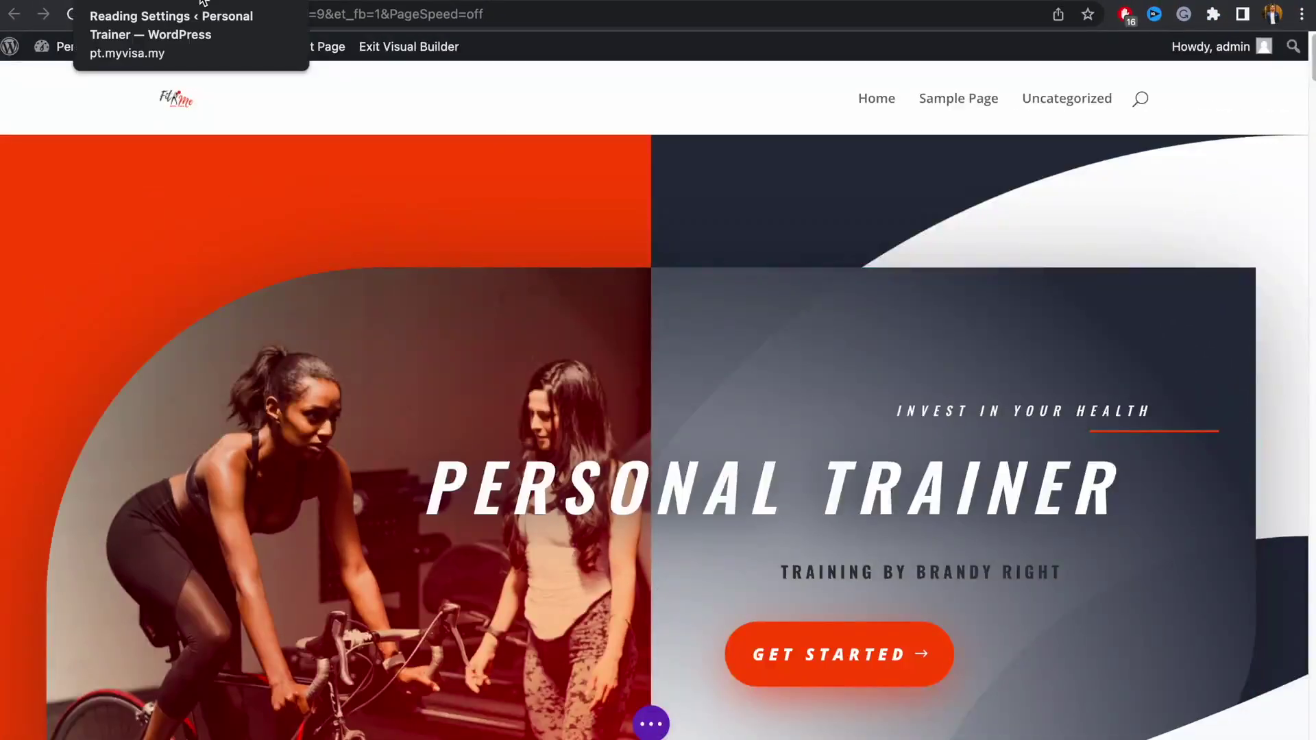
- Return to the WordPress admin and open the theme customizer's Primary Menu Bar settings under Header & Navigation
left_click(203, 2)
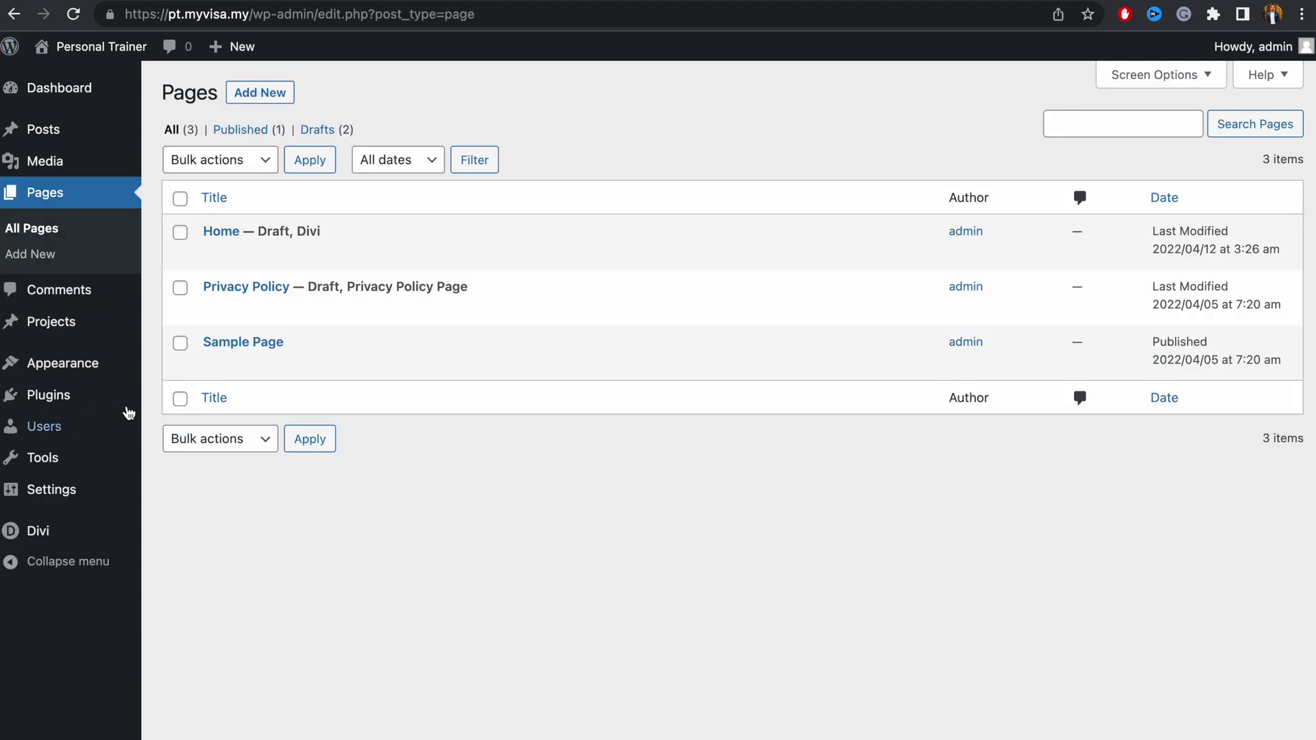
mouse_move(91, 370)
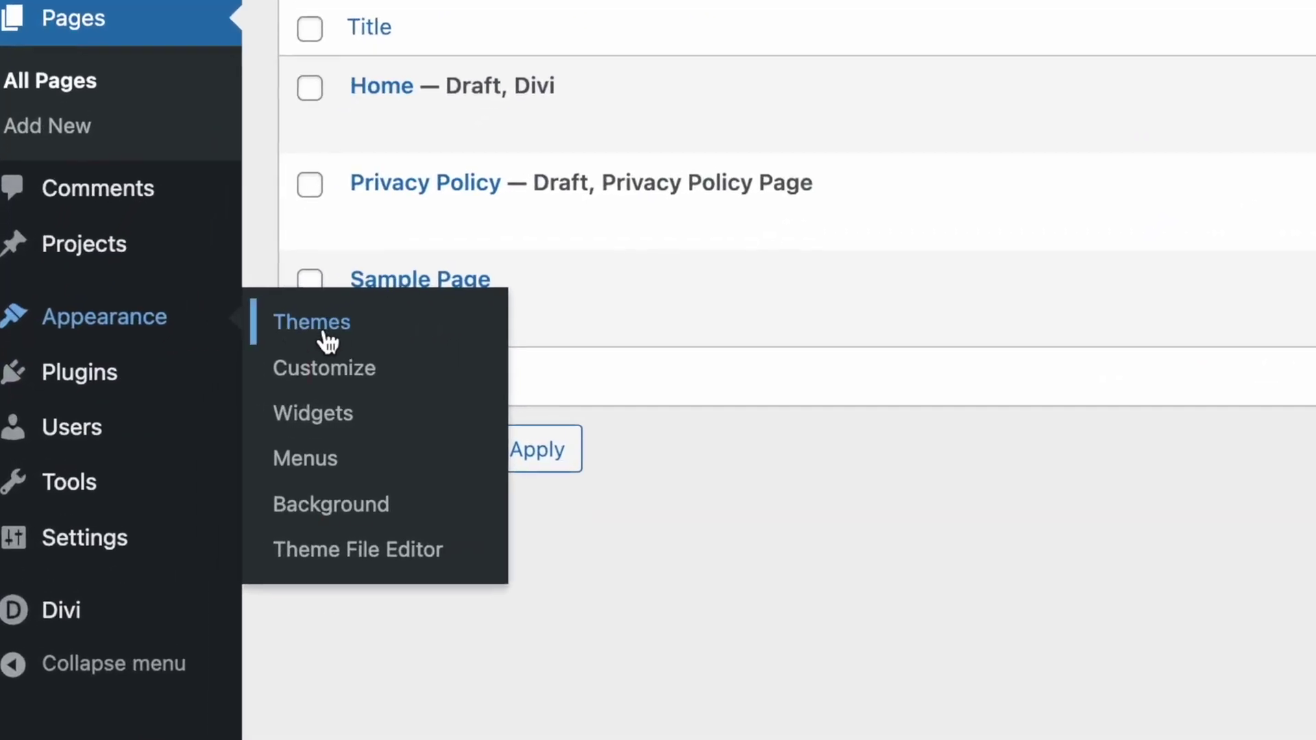
left_click(327, 376)
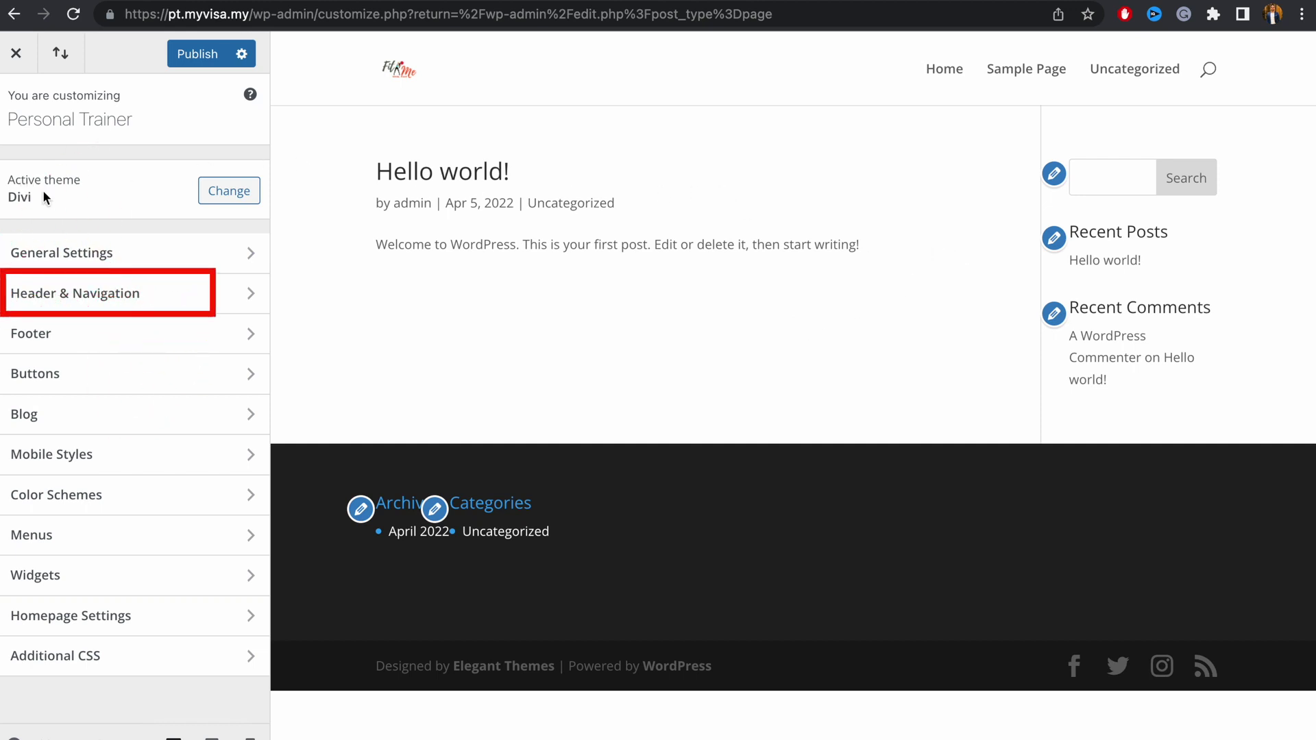
left_click(125, 303)
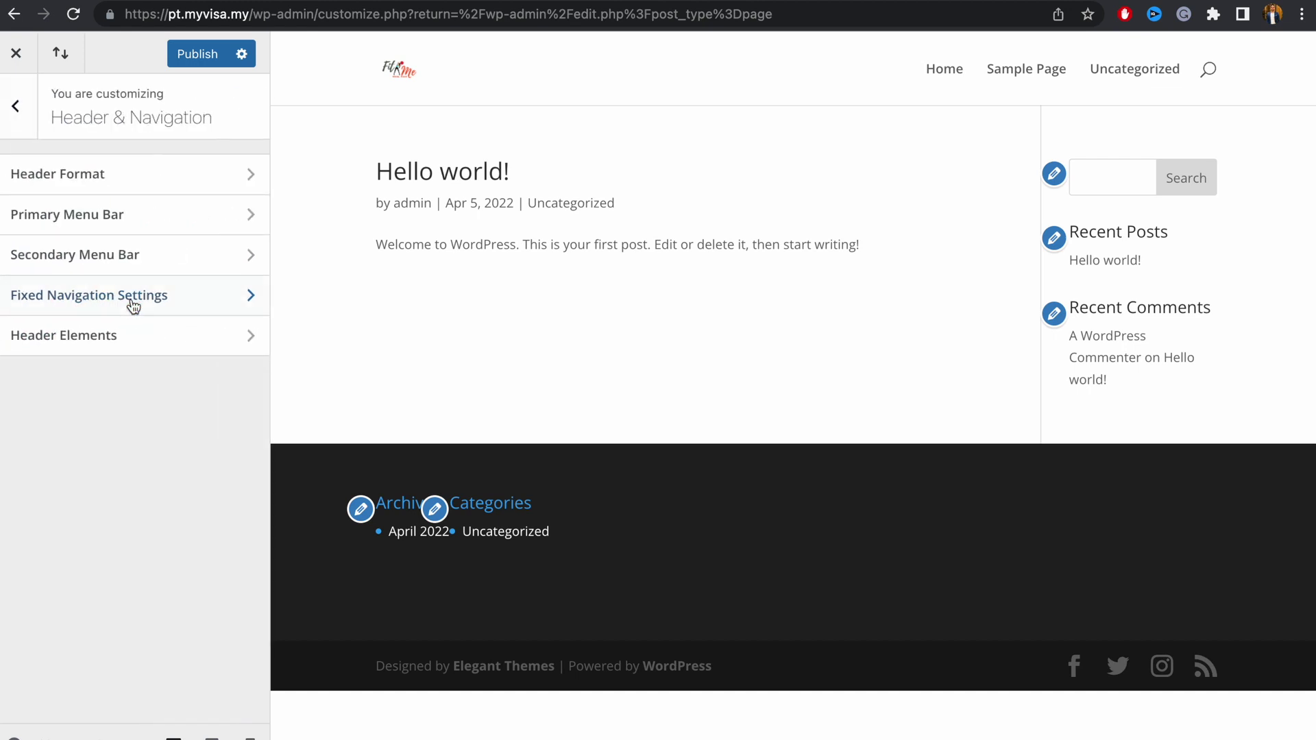
left_click(144, 220)
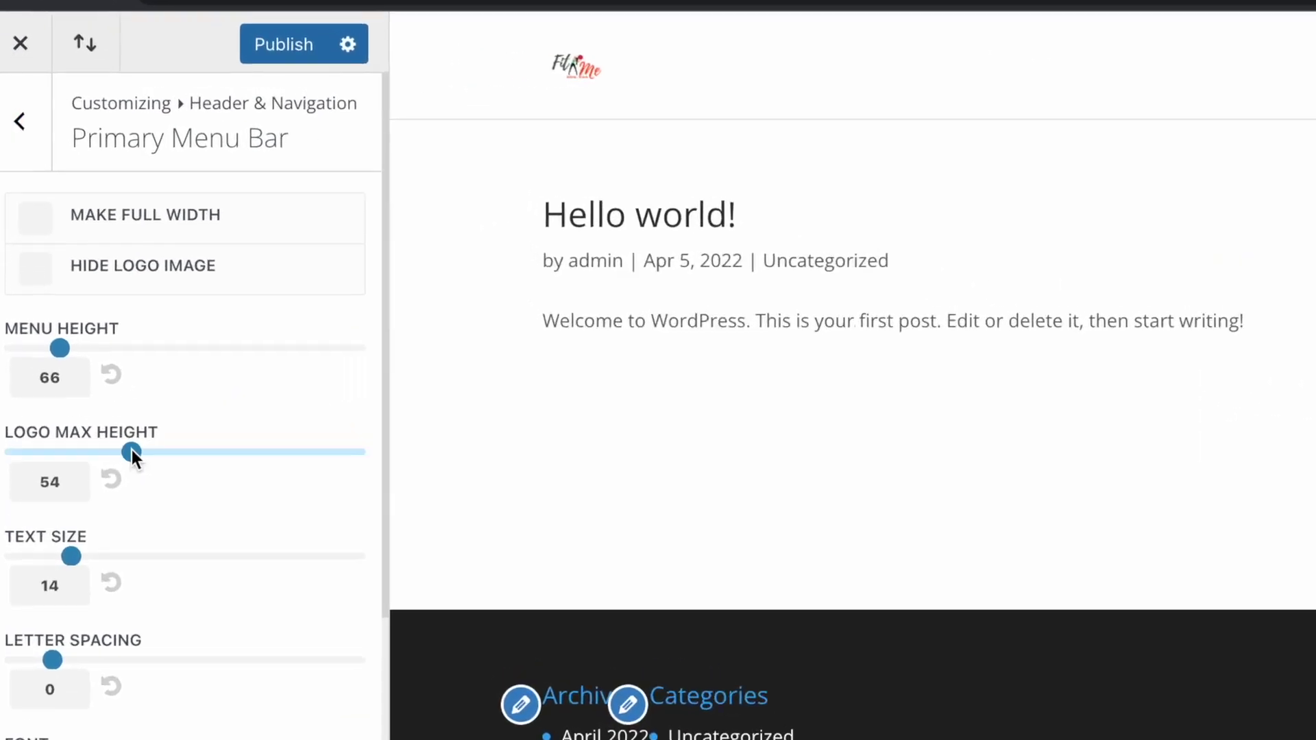
- Set the primary menu bar's logo max height to 100 and its menu height to 90
left_click_drag(131, 452, 177, 449)
left_click_drag(211, 527, 505, 528)
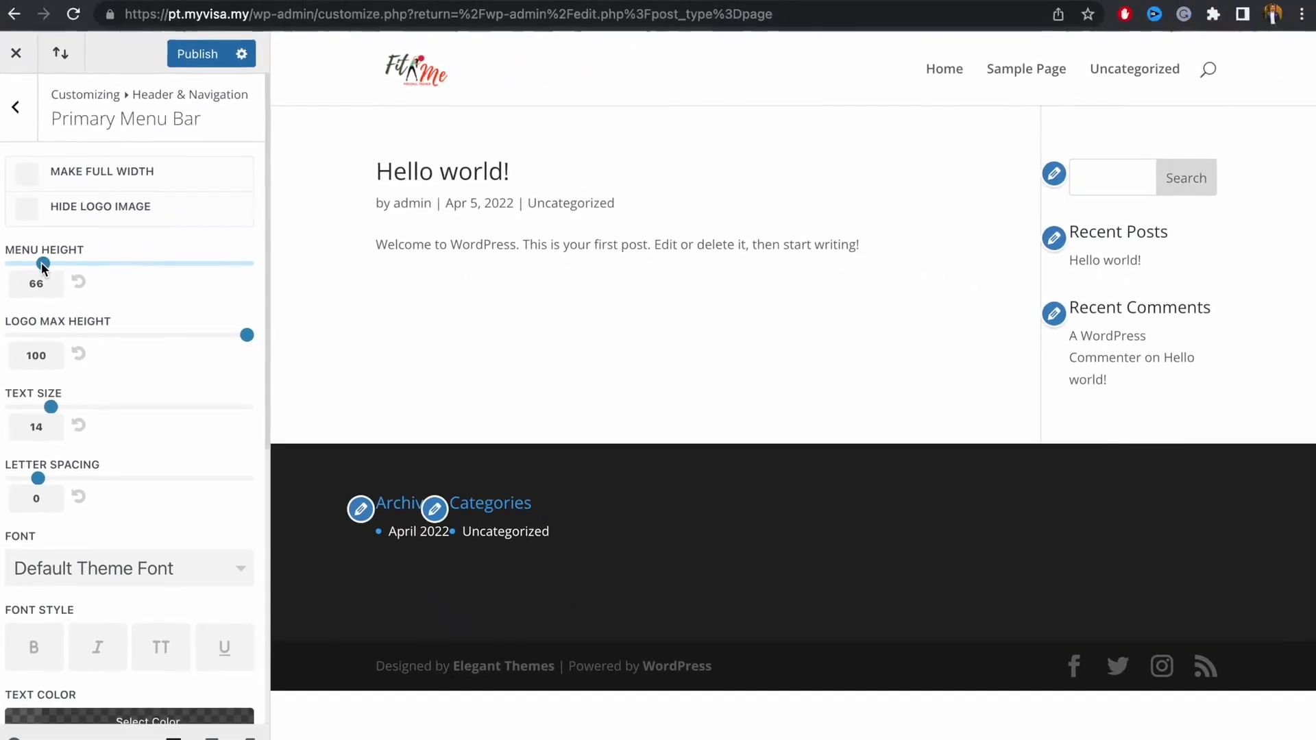
left_click_drag(43, 265, 66, 249)
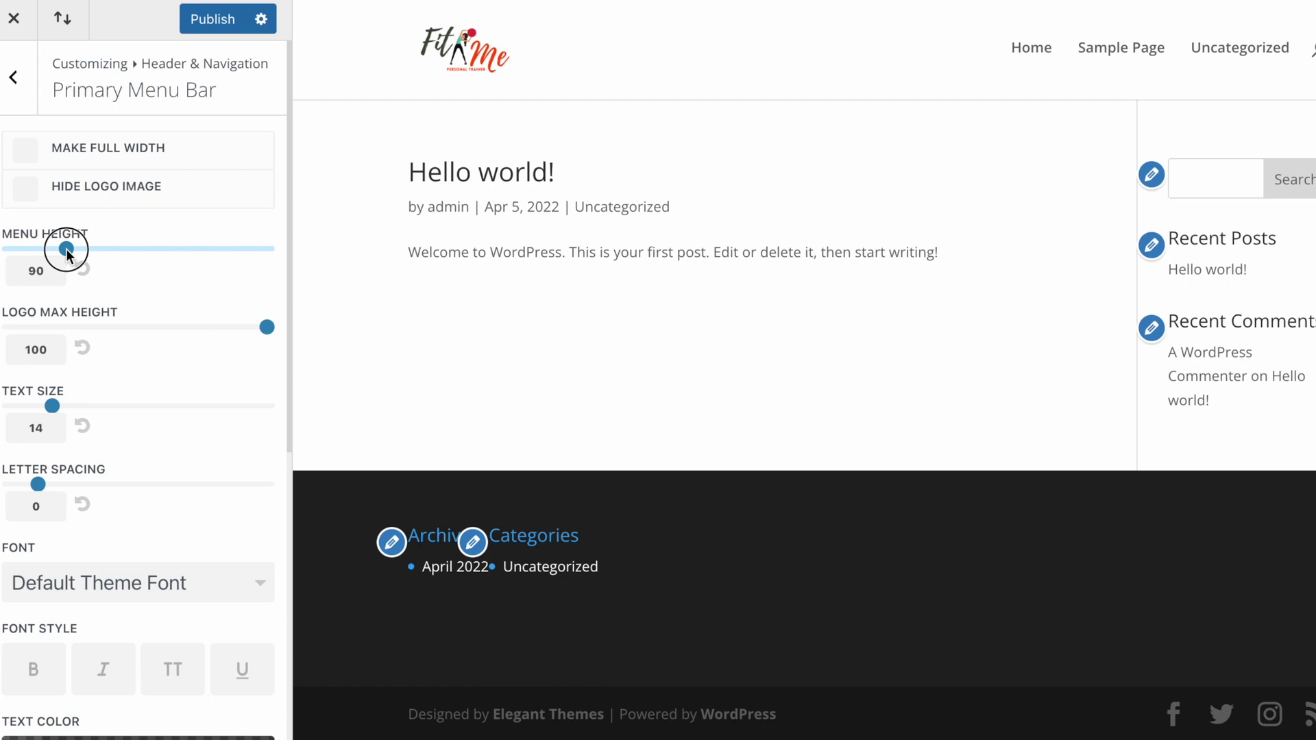
left_click_drag(66, 248, 66, 249)
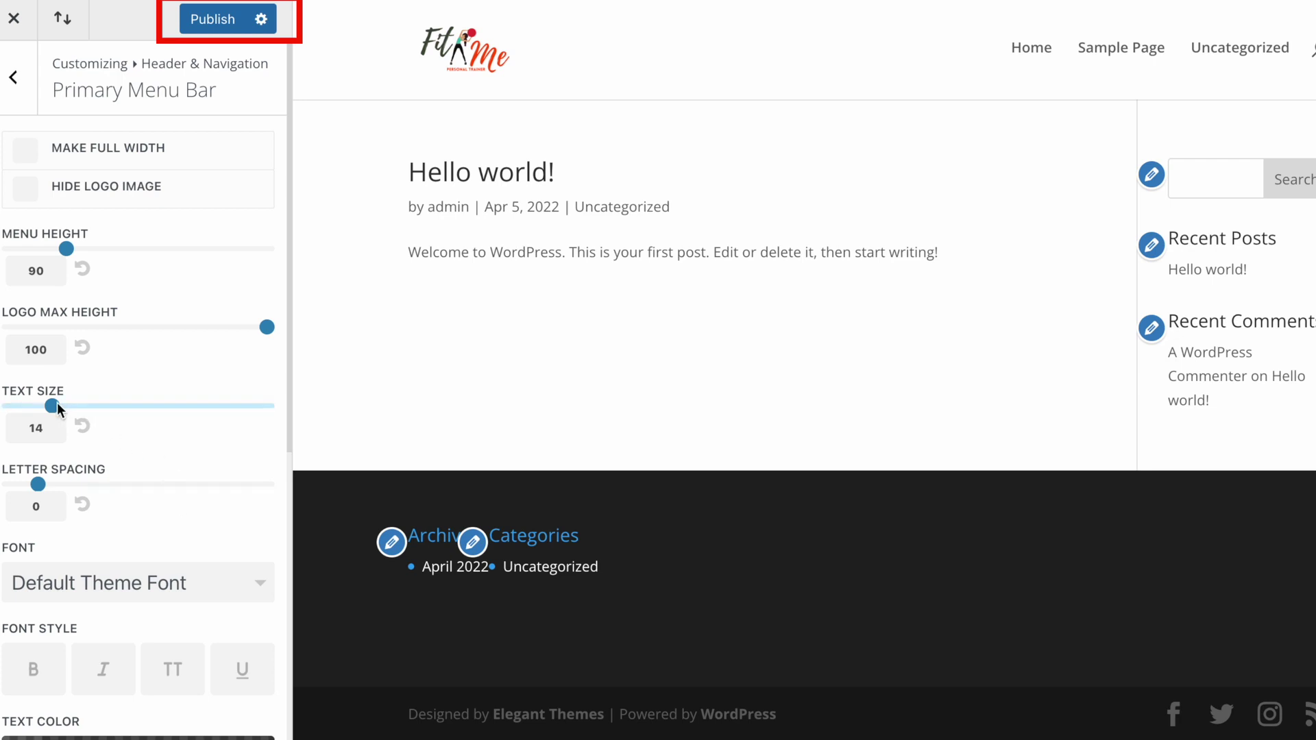
- Return to the home page in the visual builder and reload it to check the header logo
scroll(57, 401, "down", 1)
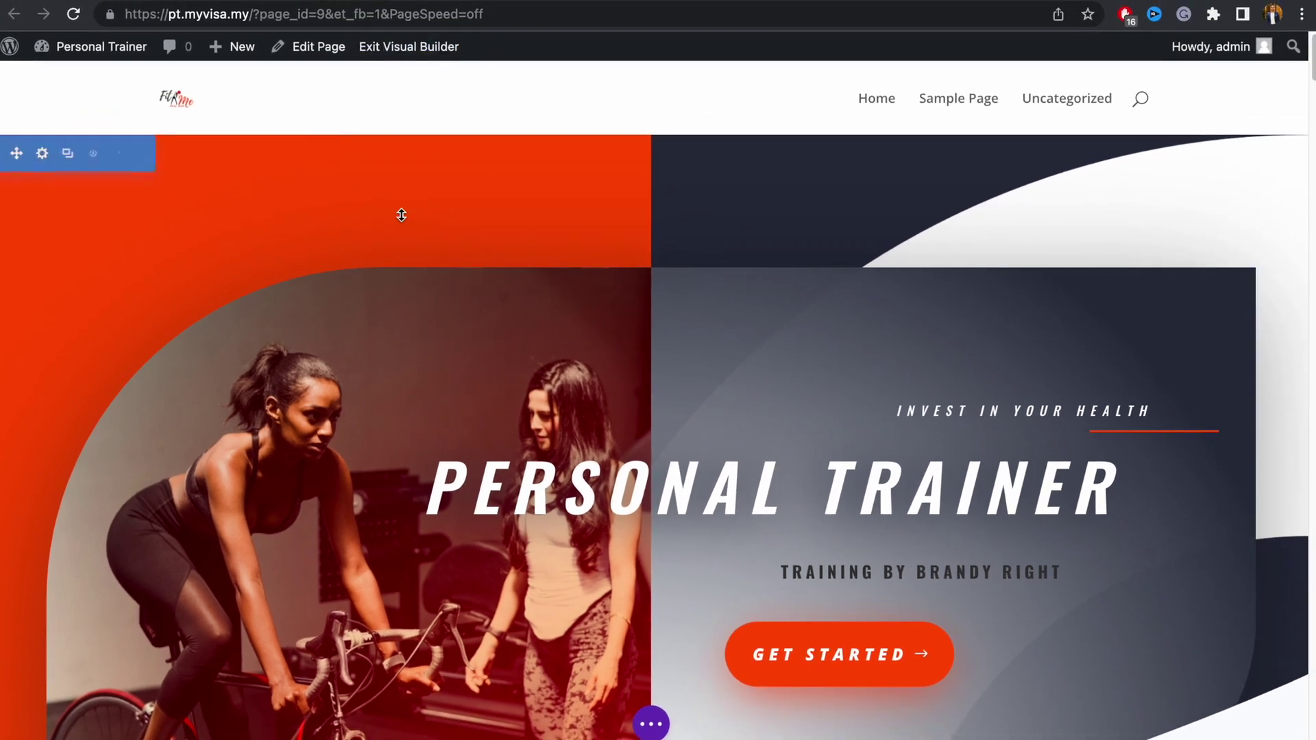
key("super+r")
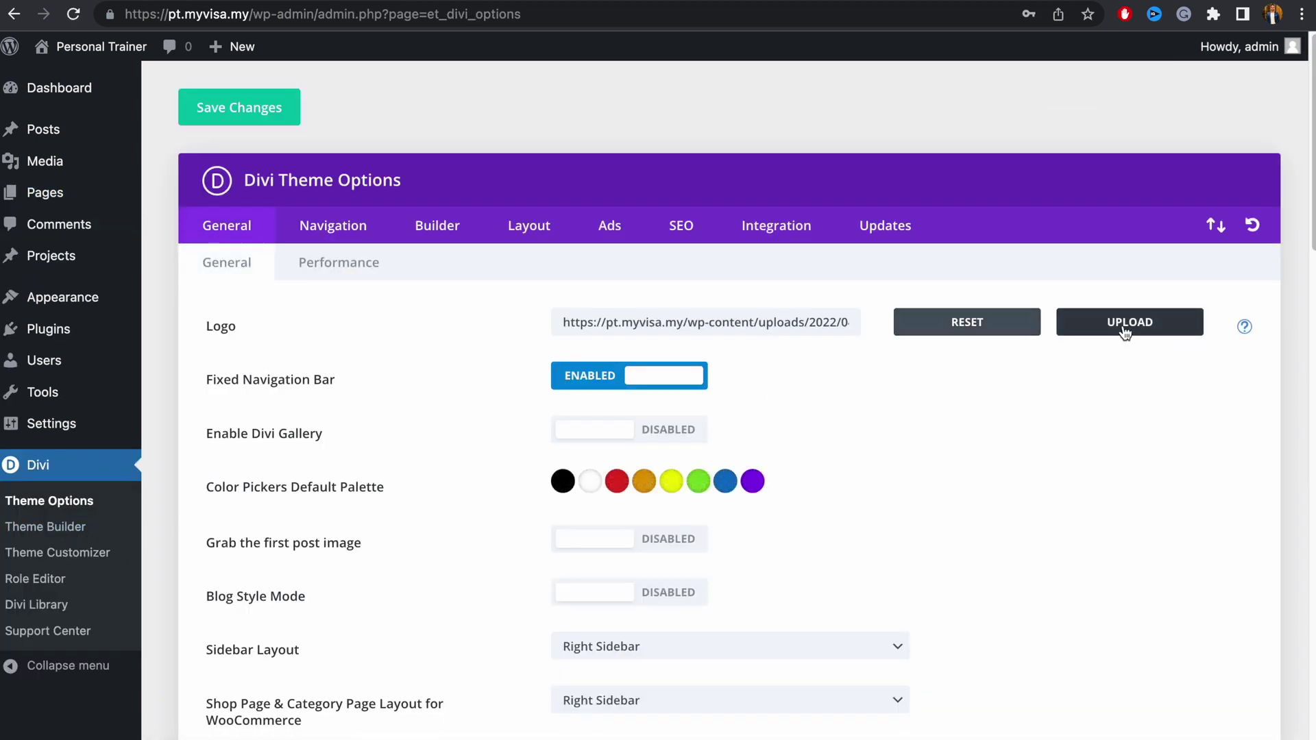
- Open the Fit Me logo from the Divi logo setting's media library for image editing
left_click(1163, 331)
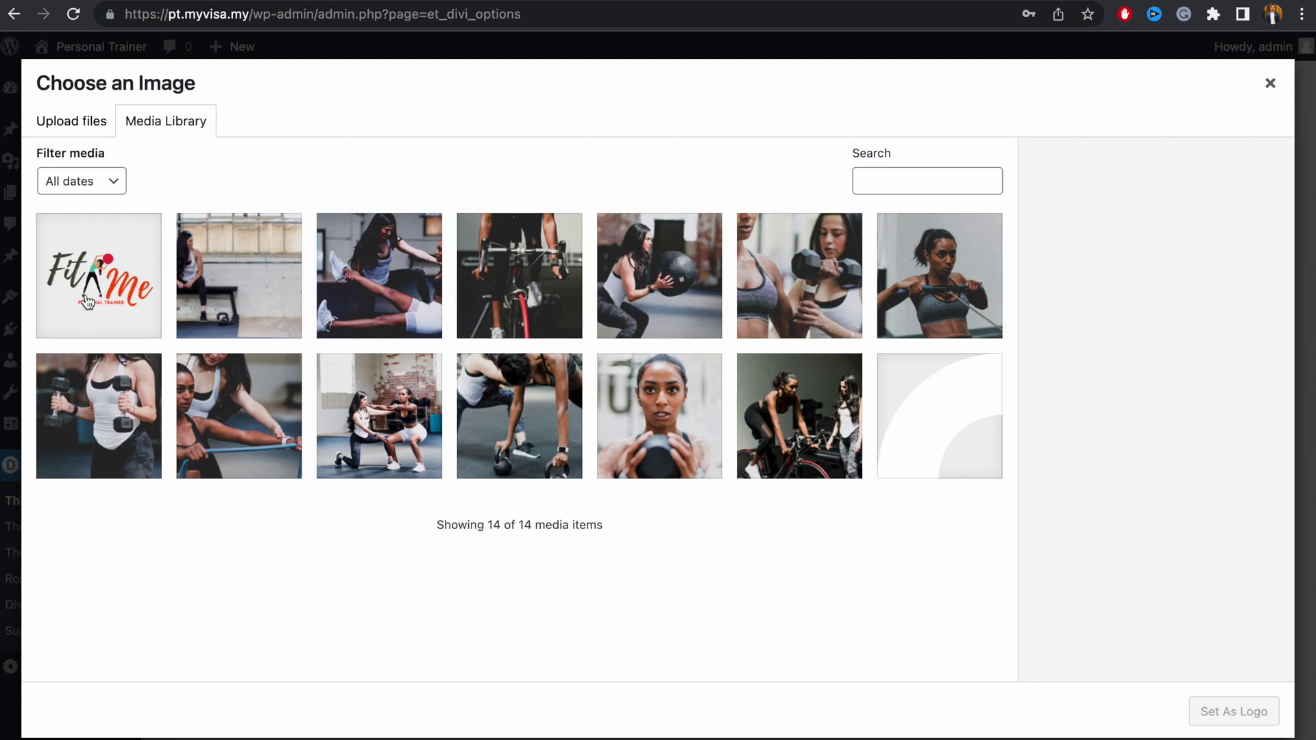
left_click(88, 302)
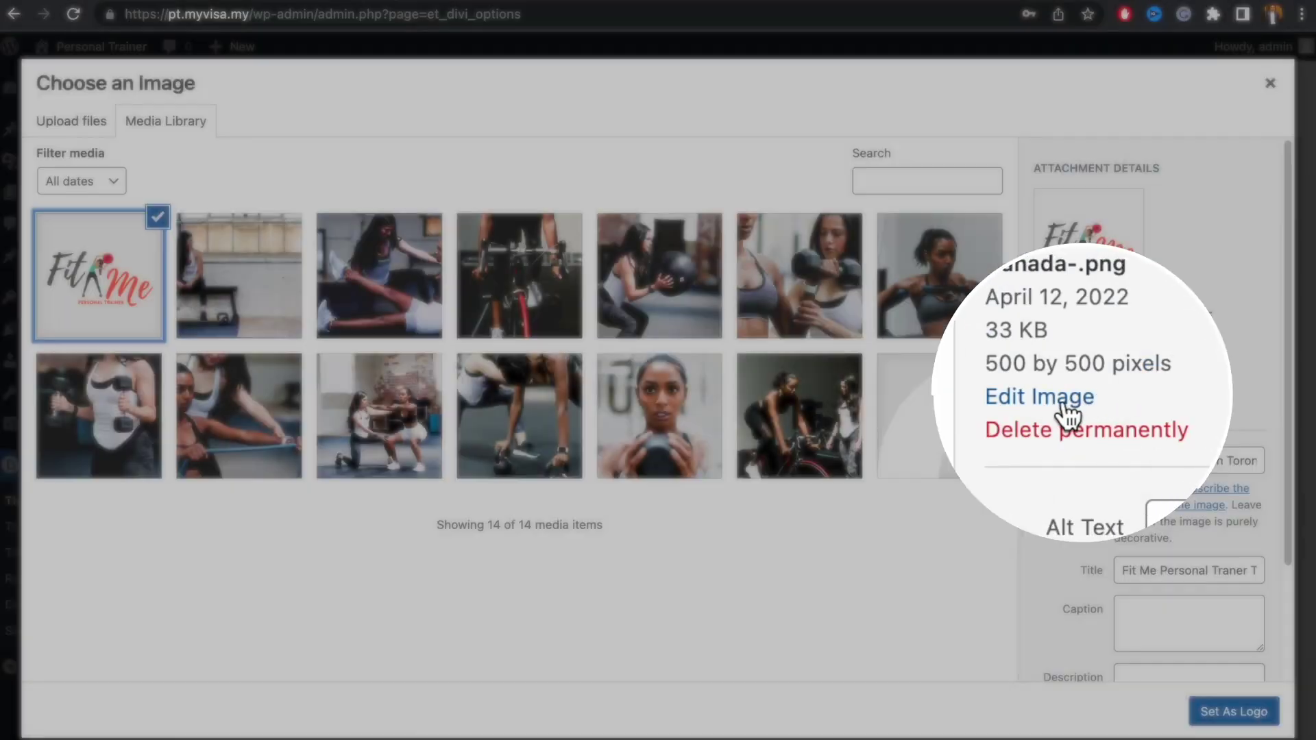
left_click(1074, 405)
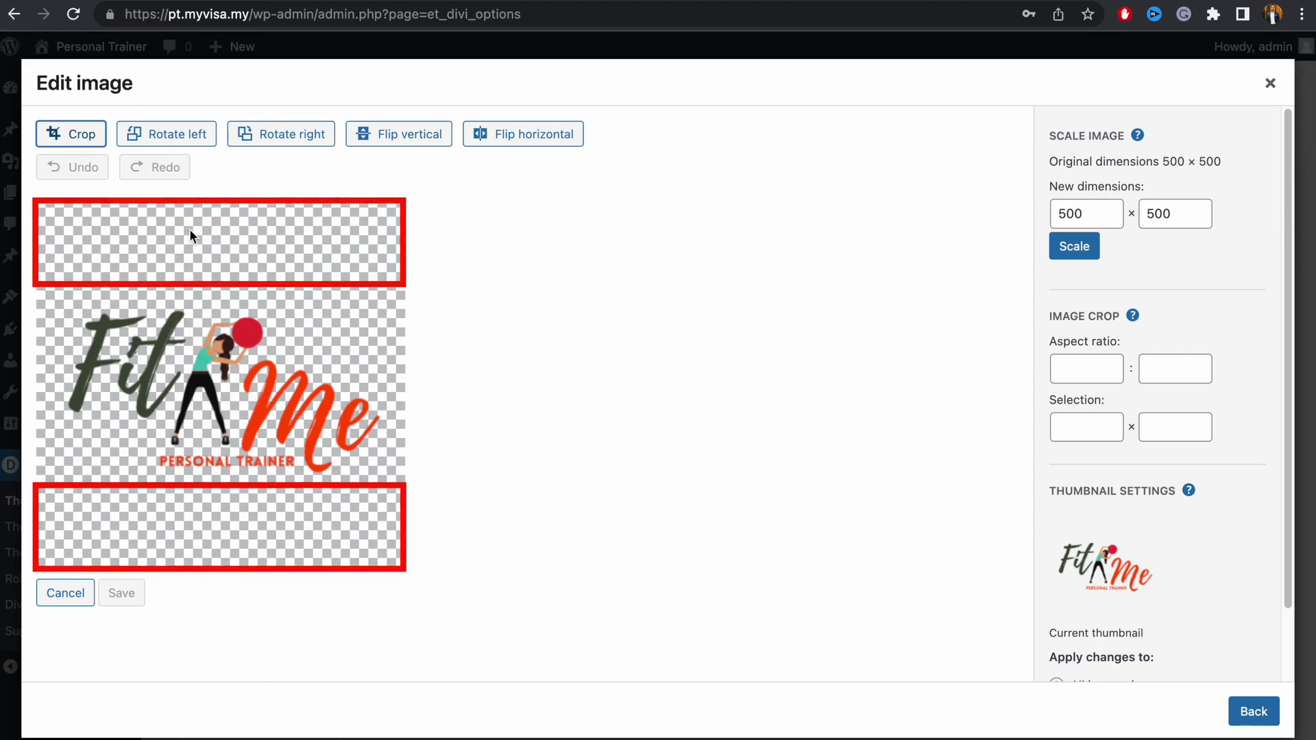
- Crop the logo to a 448 × 244 selection closely around the artwork, removing the empty margins
left_click(79, 137)
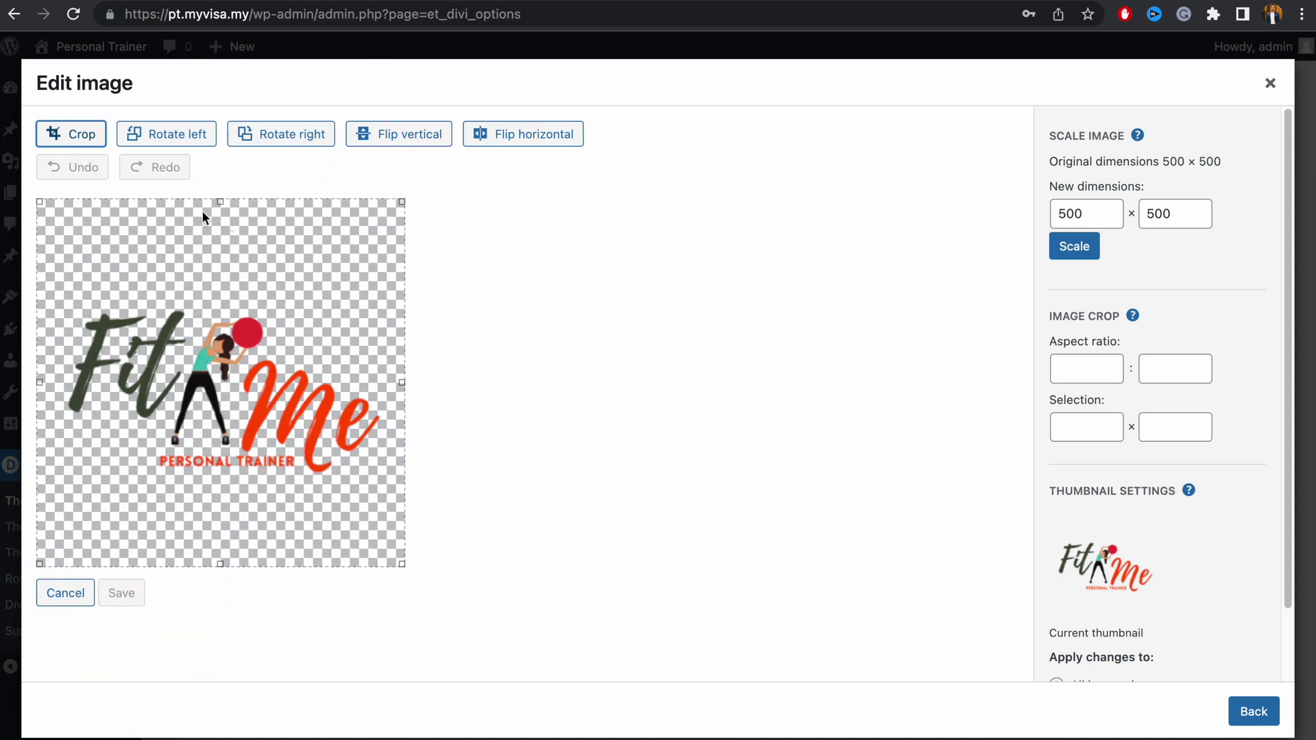
left_click_drag(405, 201, 428, 290)
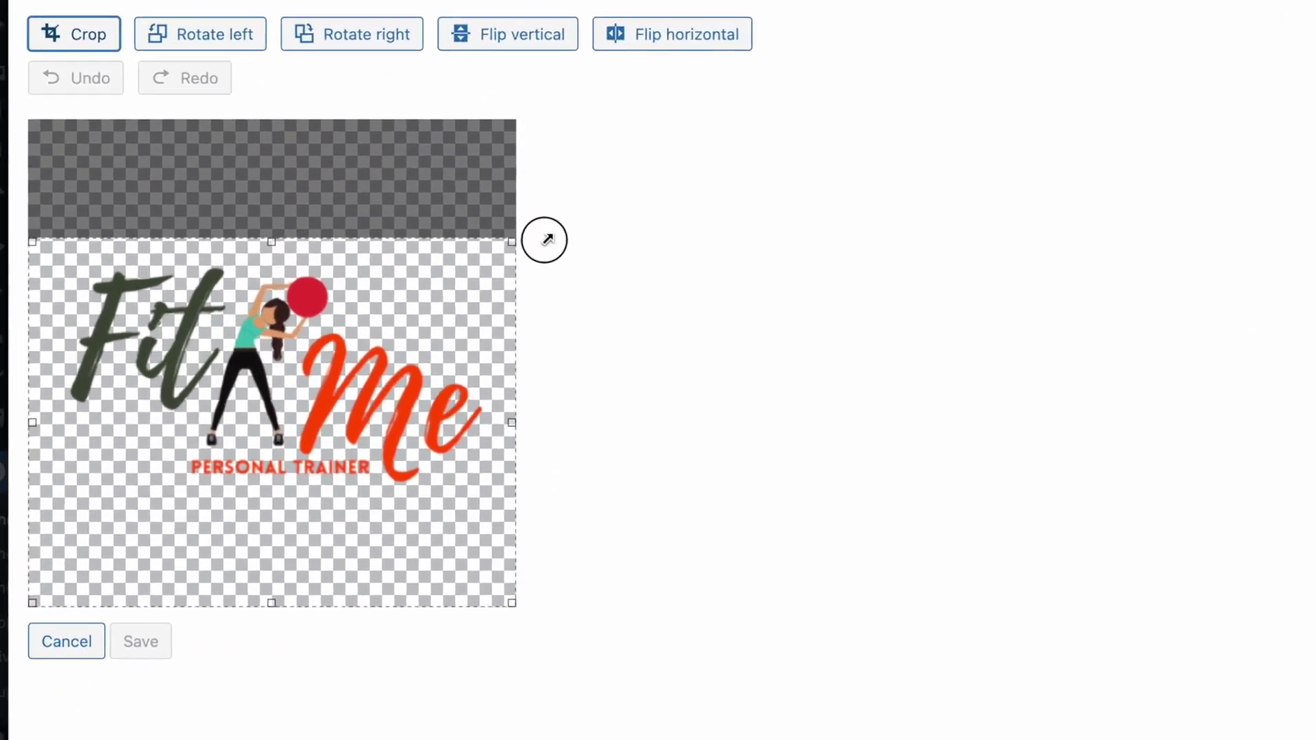
left_click_drag(511, 603, 507, 496)
left_click_drag(649, 513, 622, 500)
left_click_drag(24, 508, 51, 503)
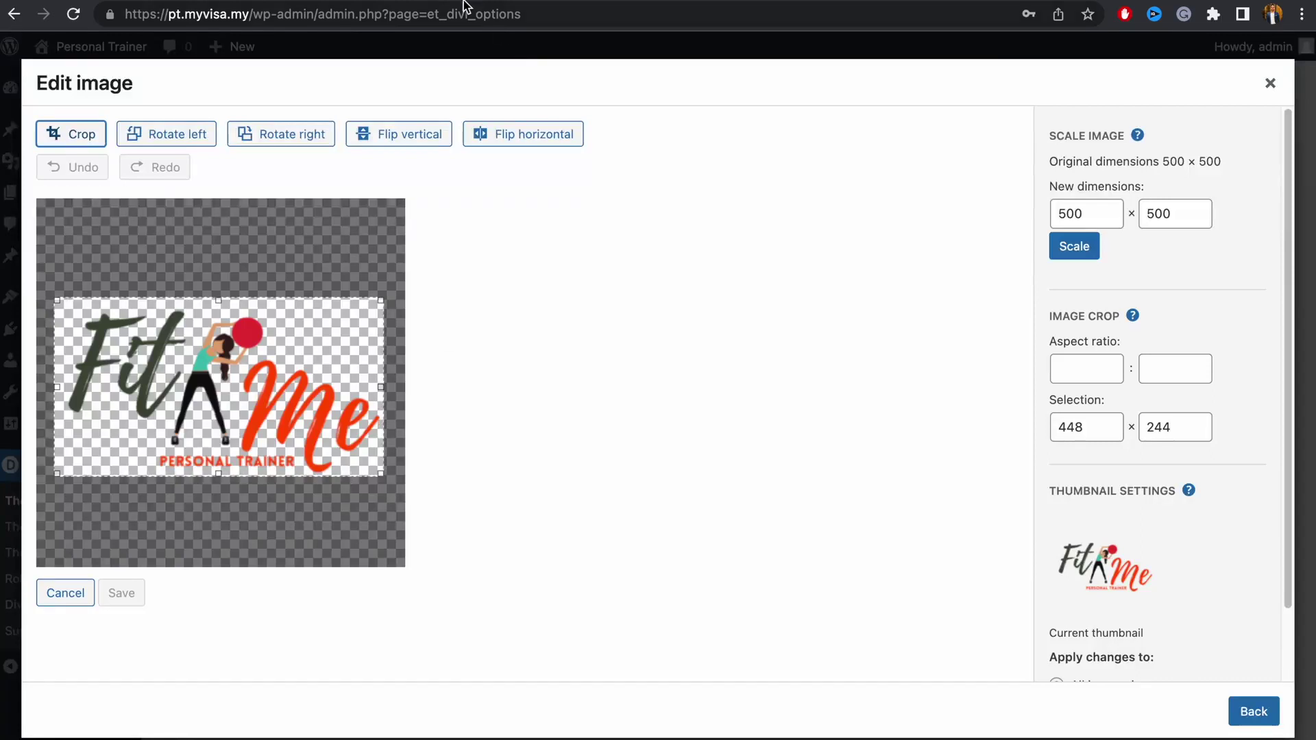
key("Return")
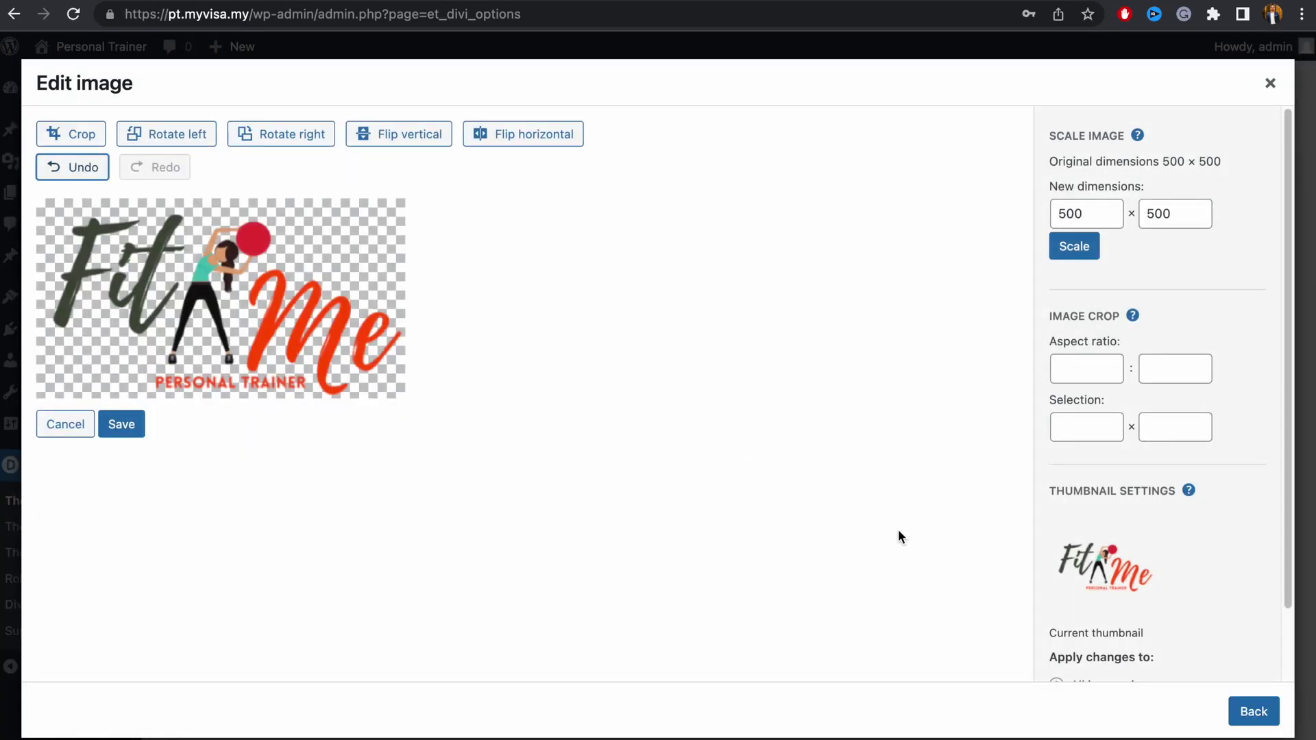
- Save the cropped logo image and close the image chooser
left_click(118, 429)
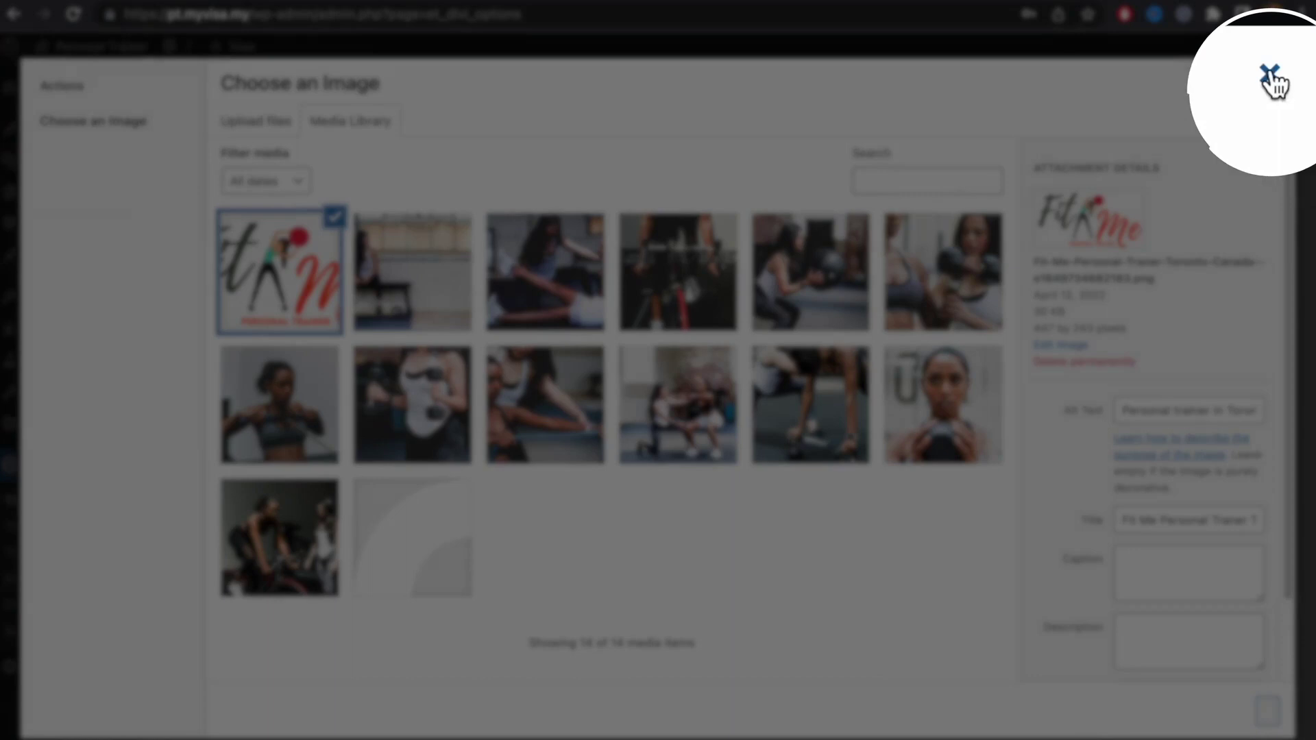
left_click(1270, 80)
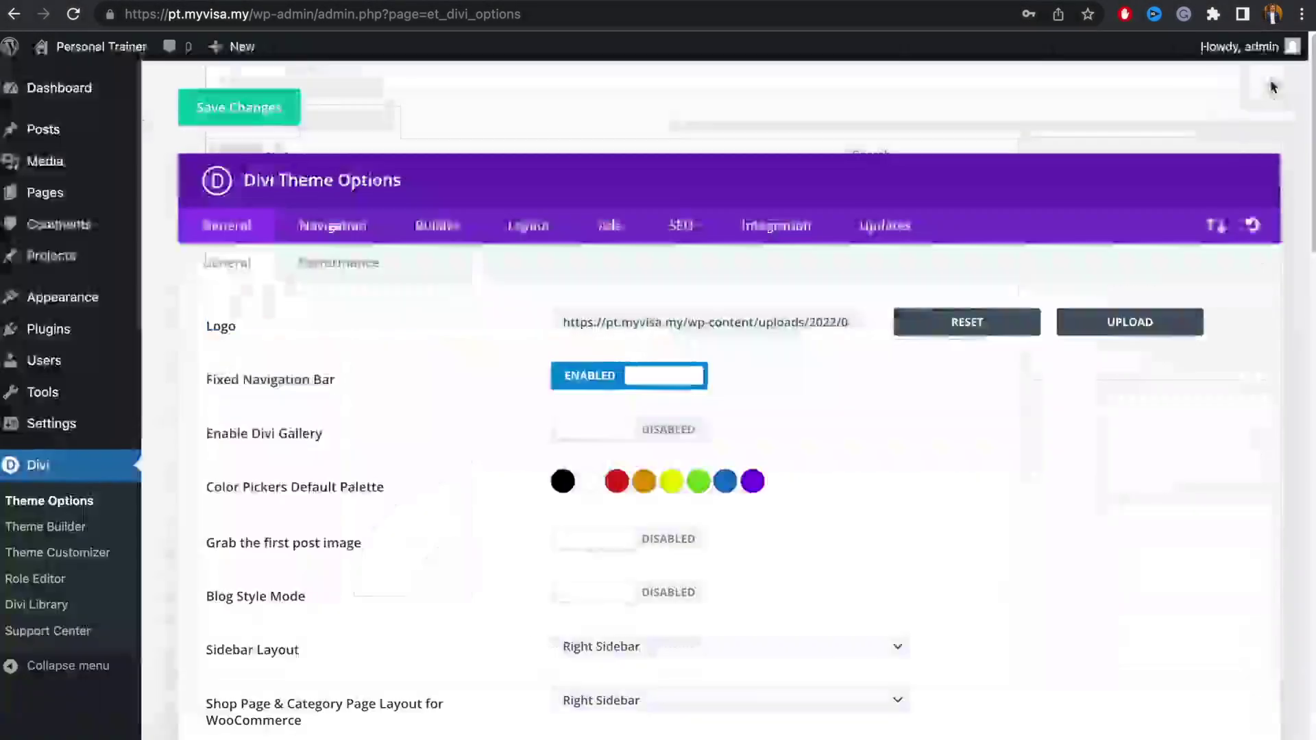
- Save the Divi theme options and reload the home page to check the cropped logo in the full and fixed header
scroll(471, 651, "down", 20)
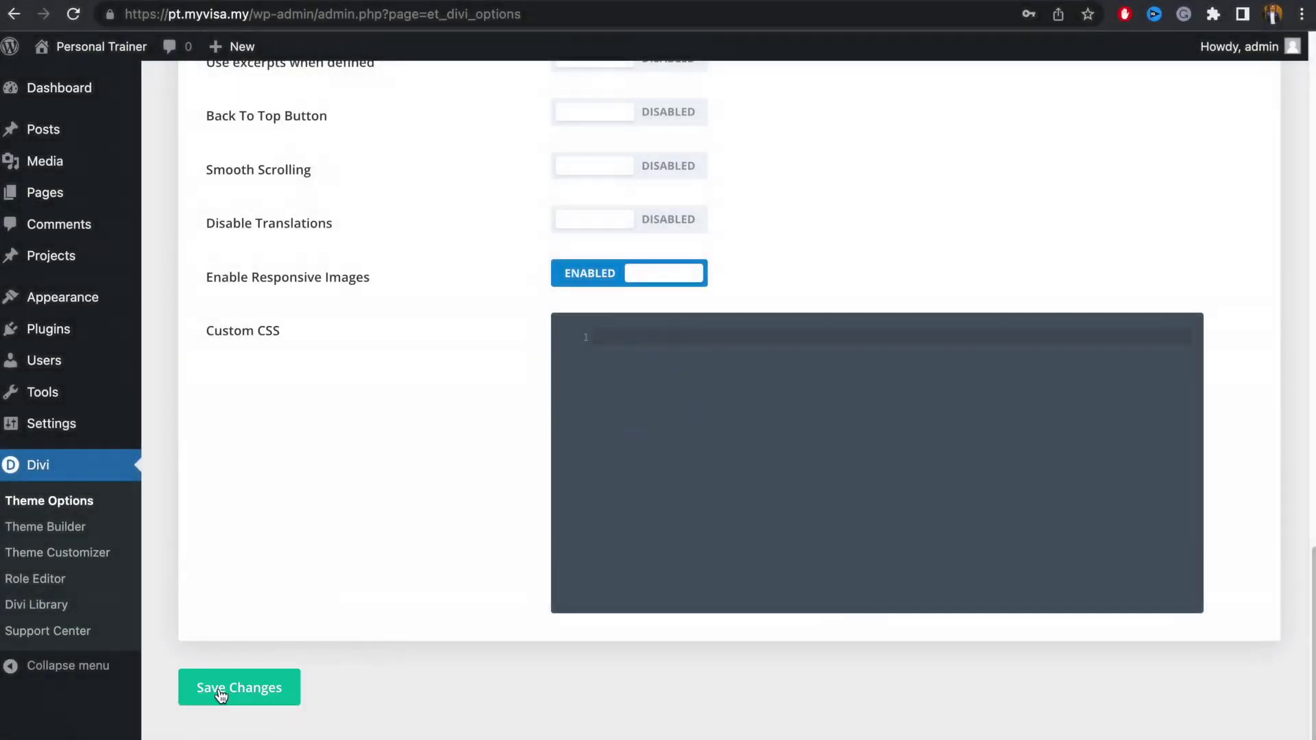
left_click(221, 693)
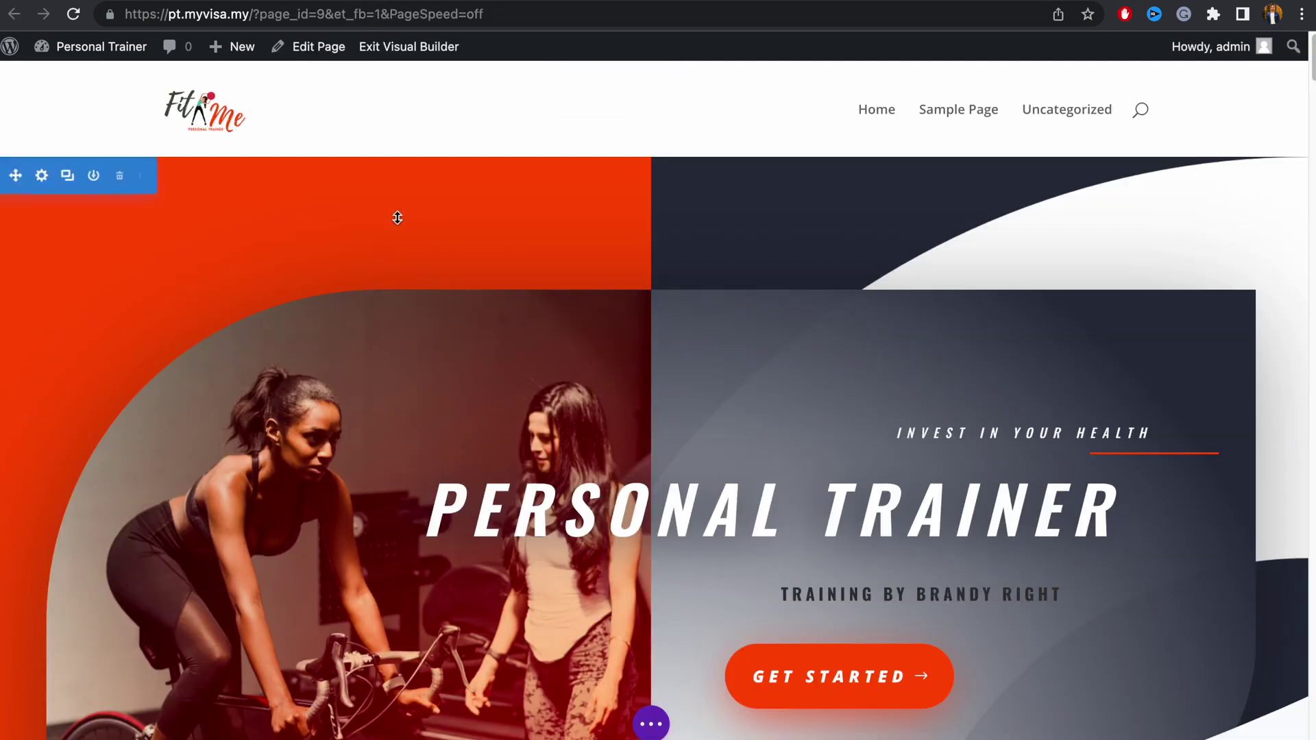
key("super+r")
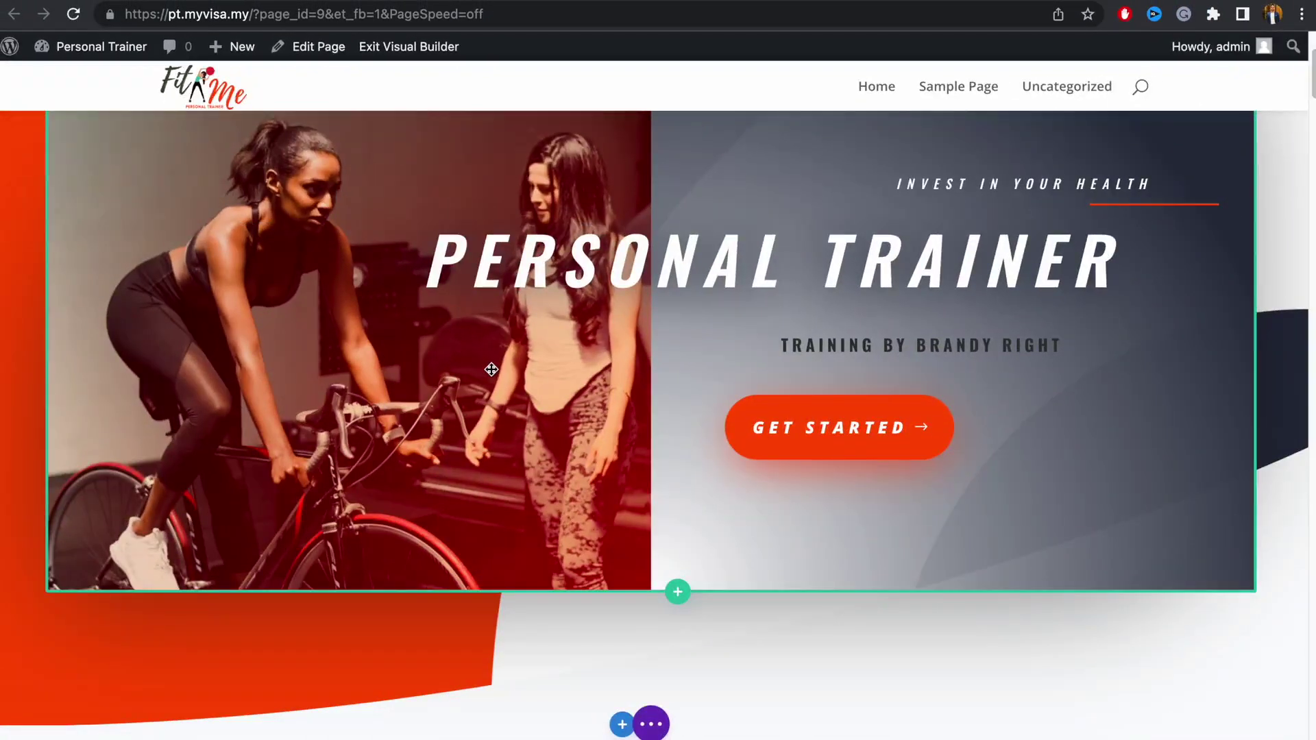
scroll(491, 369, "down", 2)
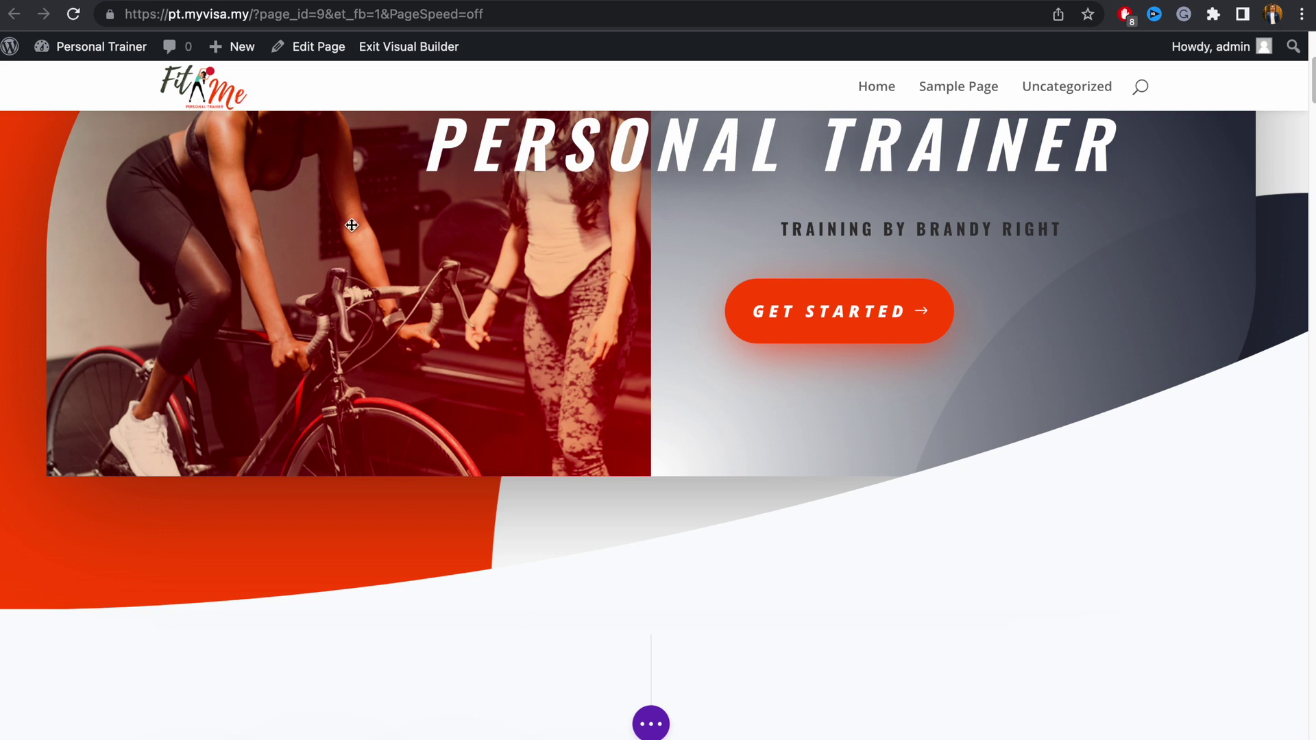
scroll(352, 225, "up", 5)
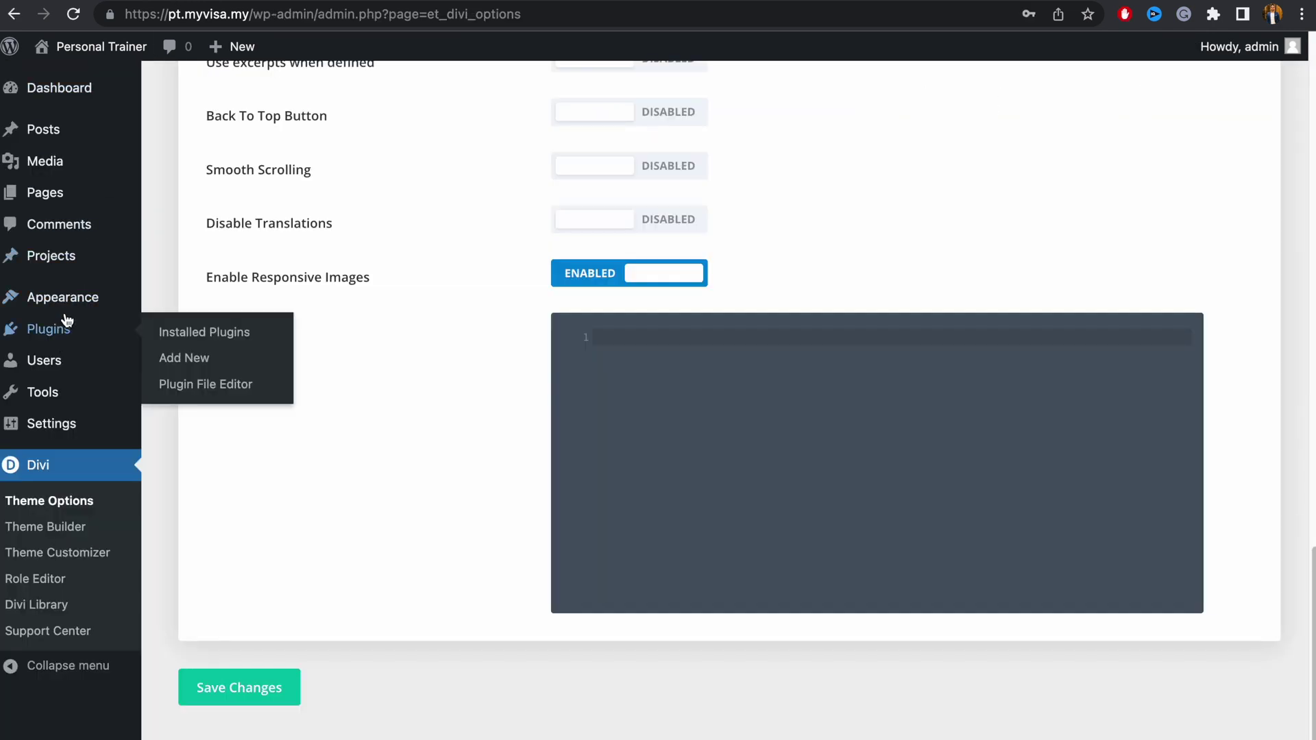
- Increase the fixed menu height in the theme customizer's Fixed Navigation Settings under Header & Navigation and publish the change
mouse_move(110, 303)
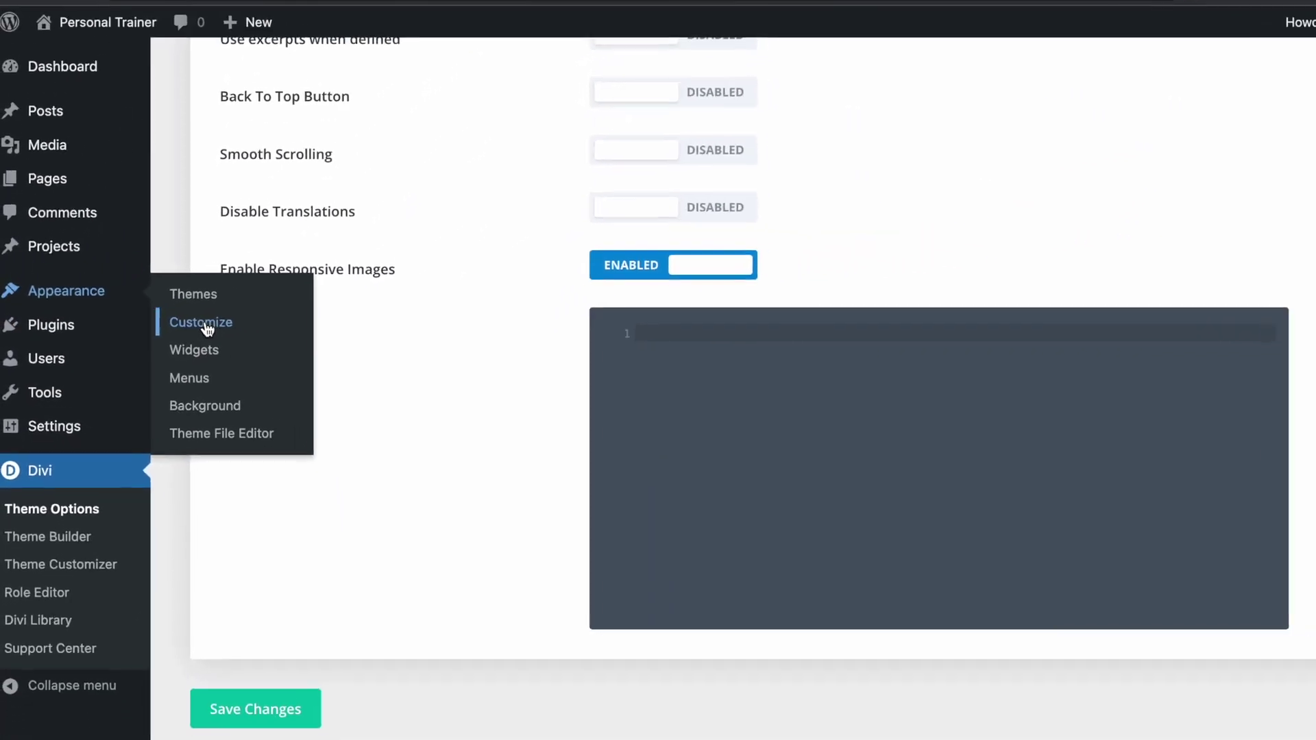
left_click(207, 330)
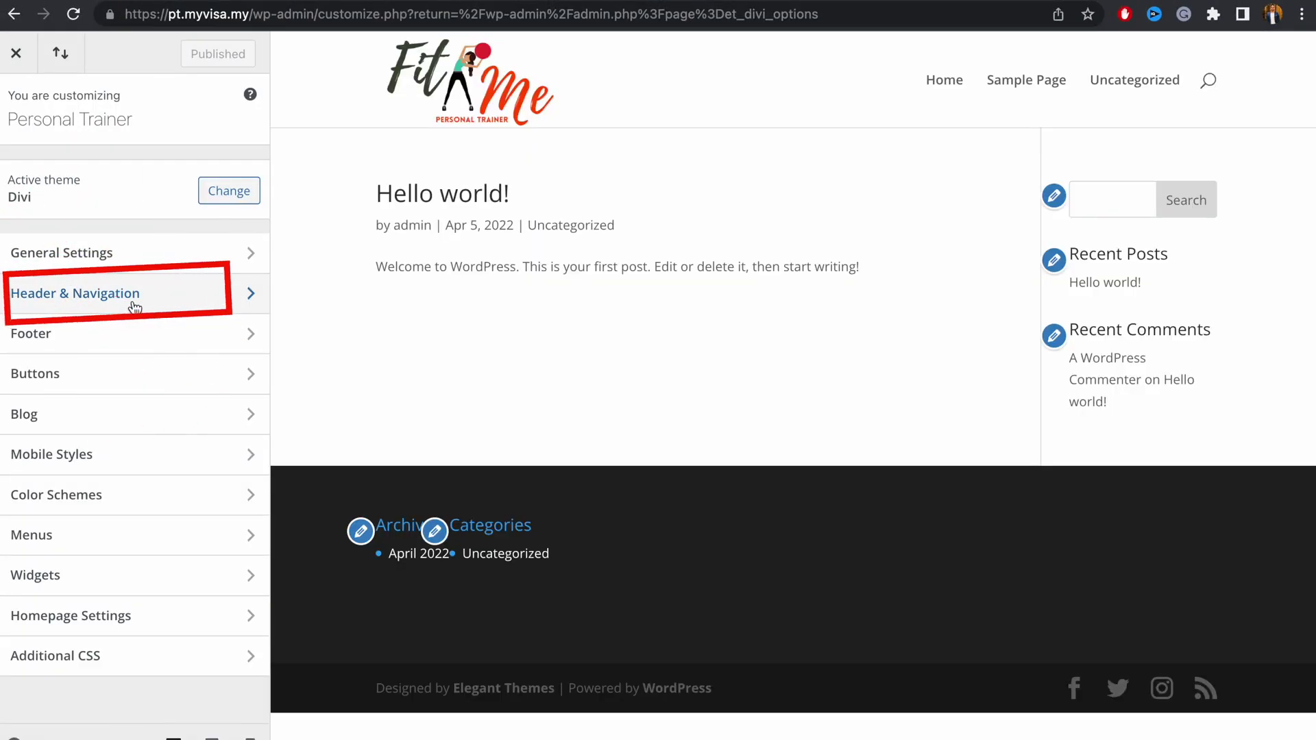
left_click(185, 385)
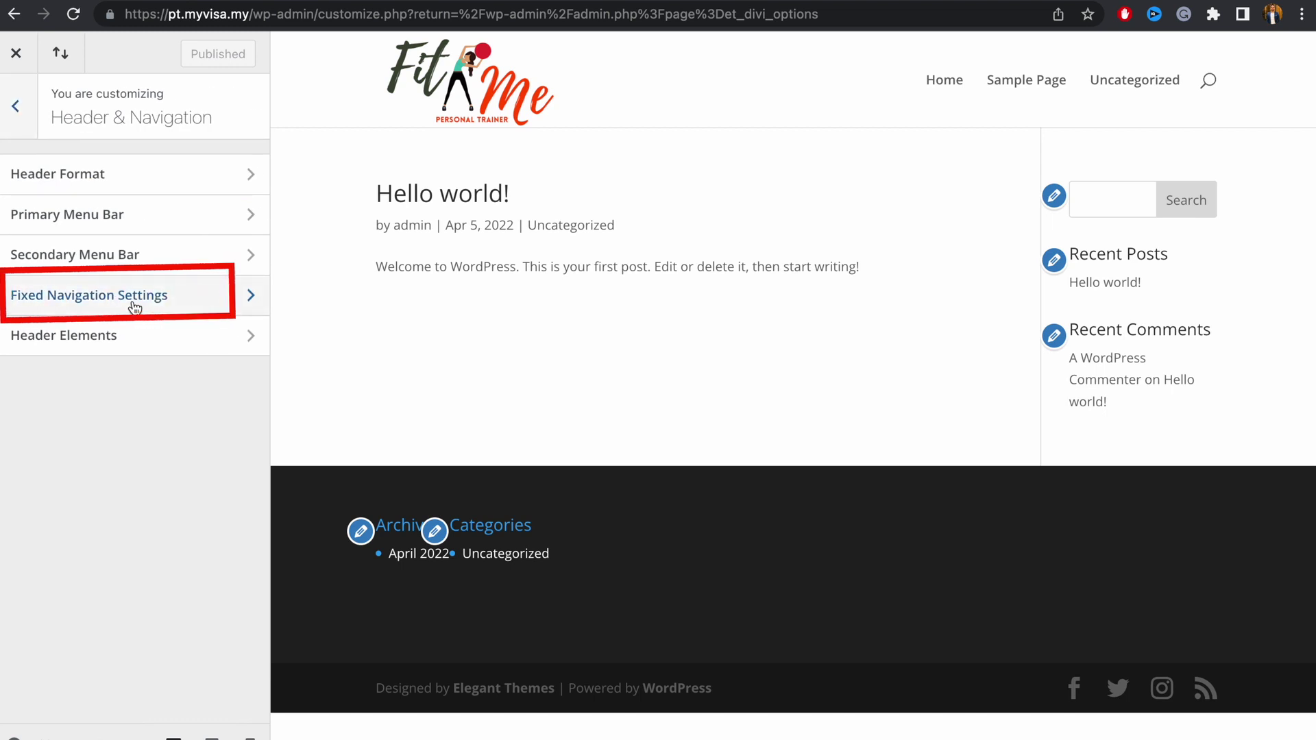
left_click(182, 305)
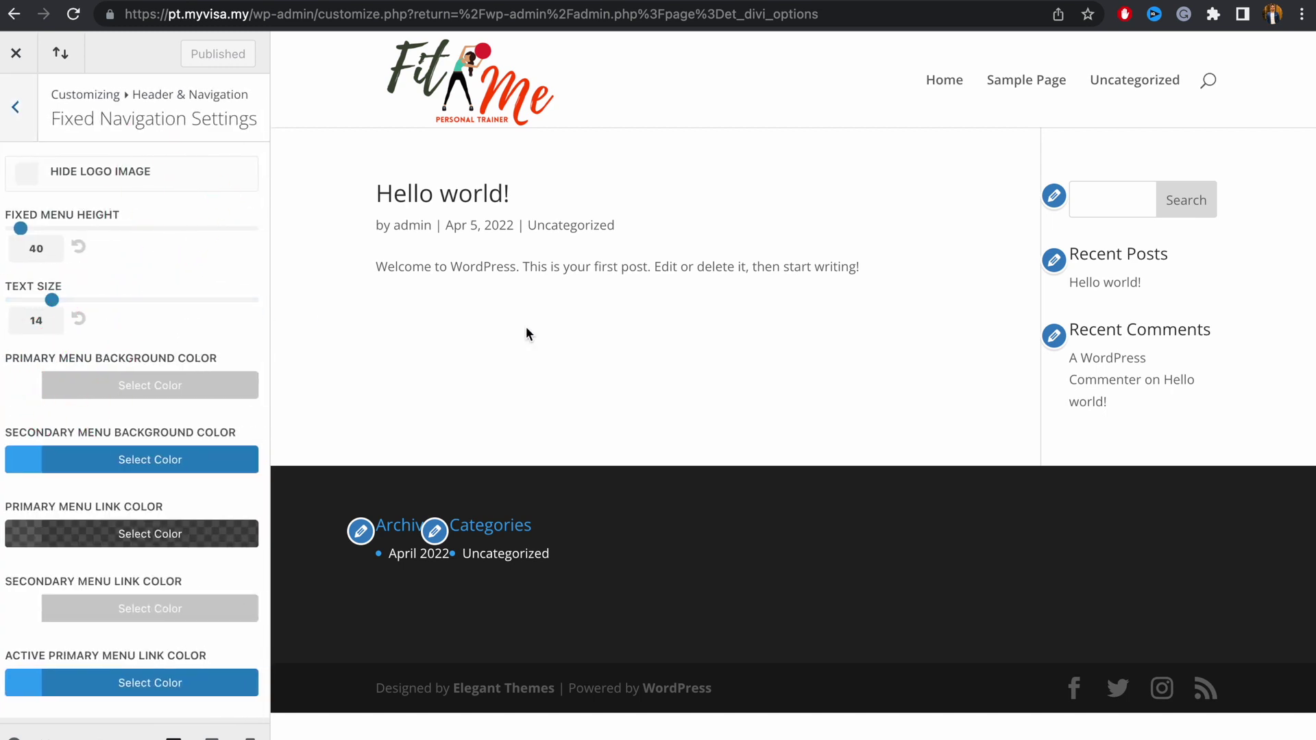
left_click_drag(20, 228, 57, 231)
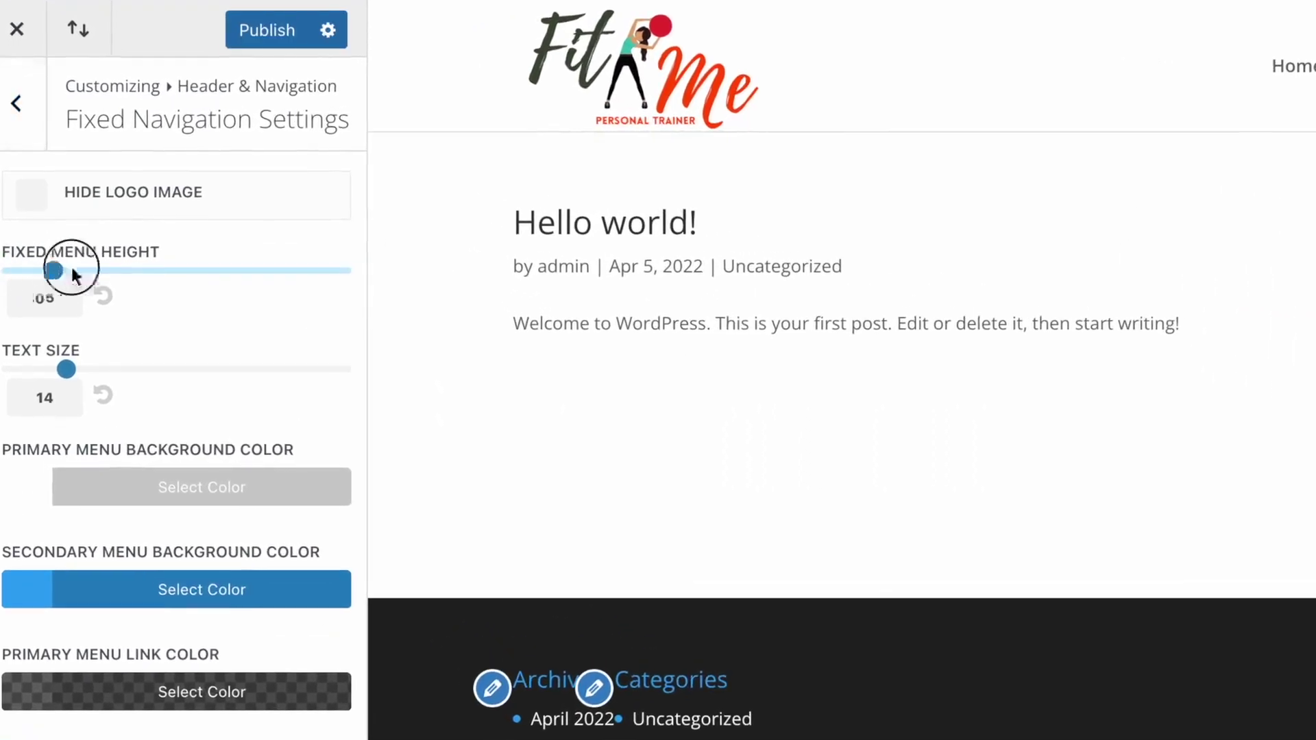
mouse_move(73, 274)
left_mouse_down()
mouse_move(94, 272)
mouse_move(59, 270)
left_mouse_up()
left_click(270, 40)
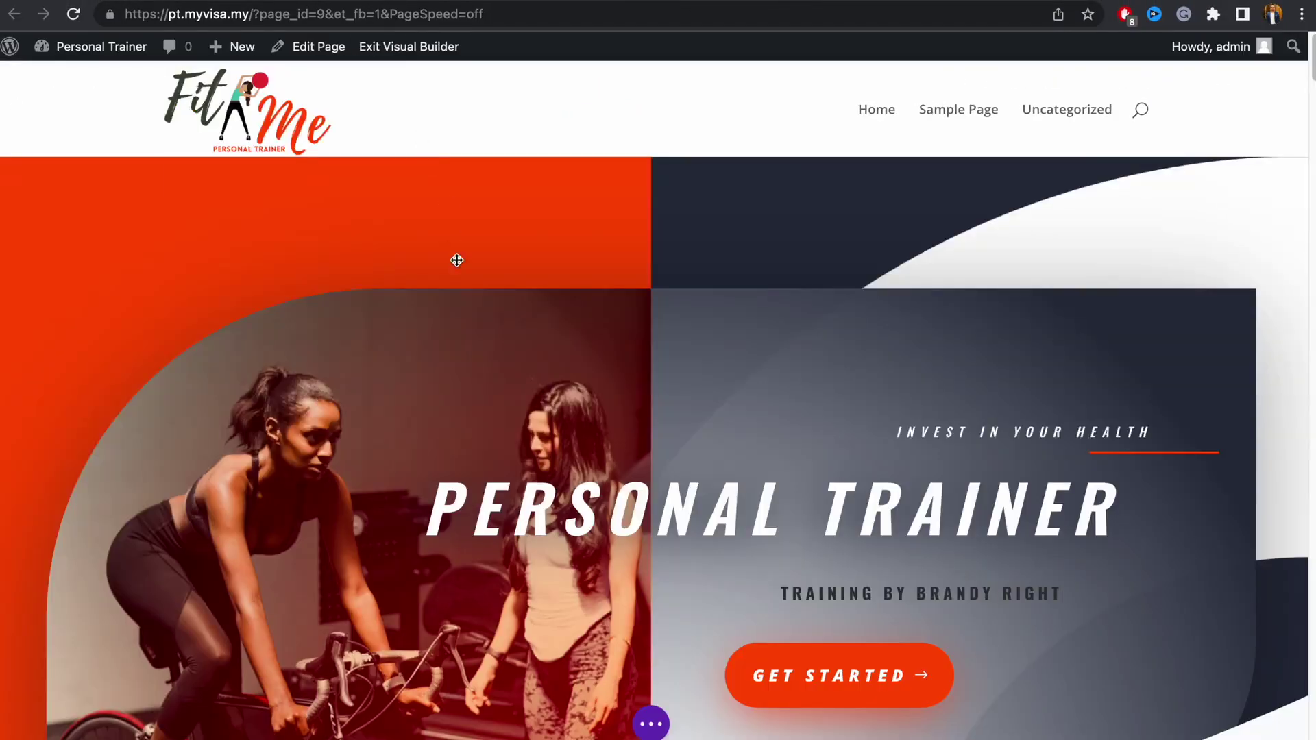
- Reload the home page in the visual builder and examine how the logo's size changes between the full and fixed header
key("ctrl+r")
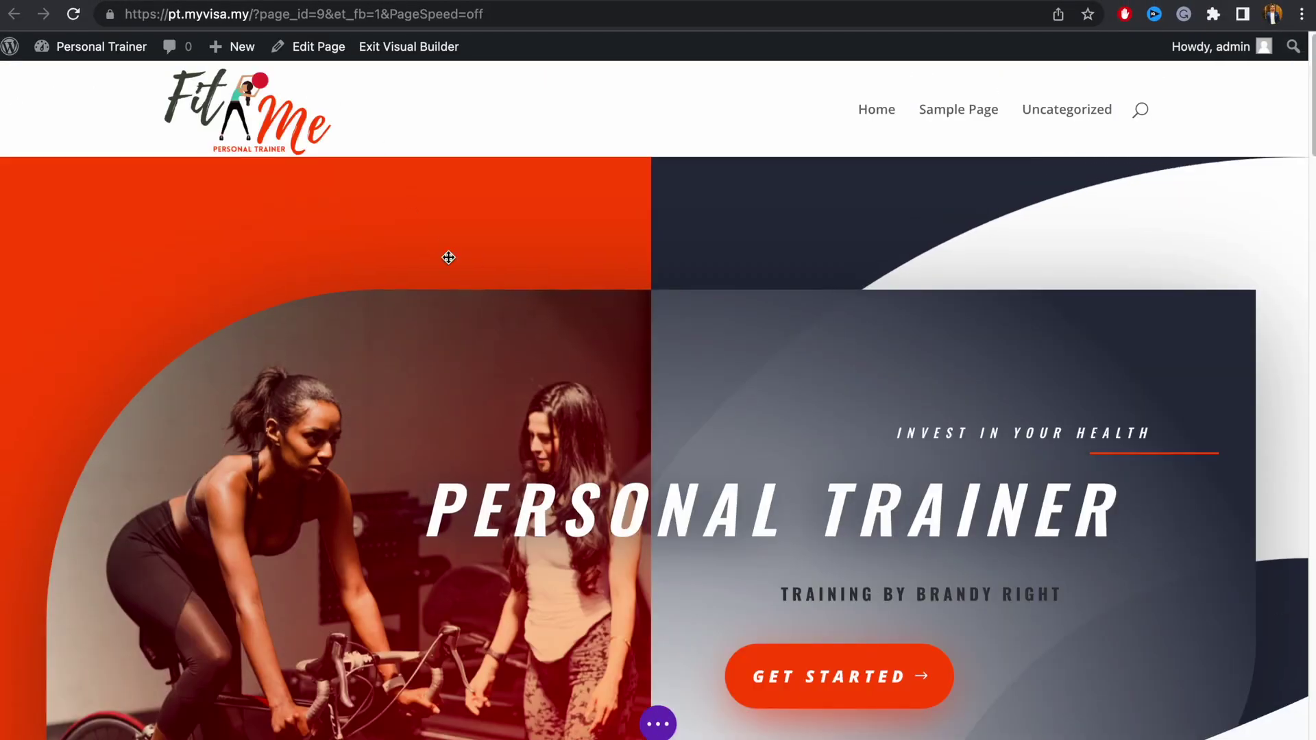
scroll(468, 263, "down", 2)
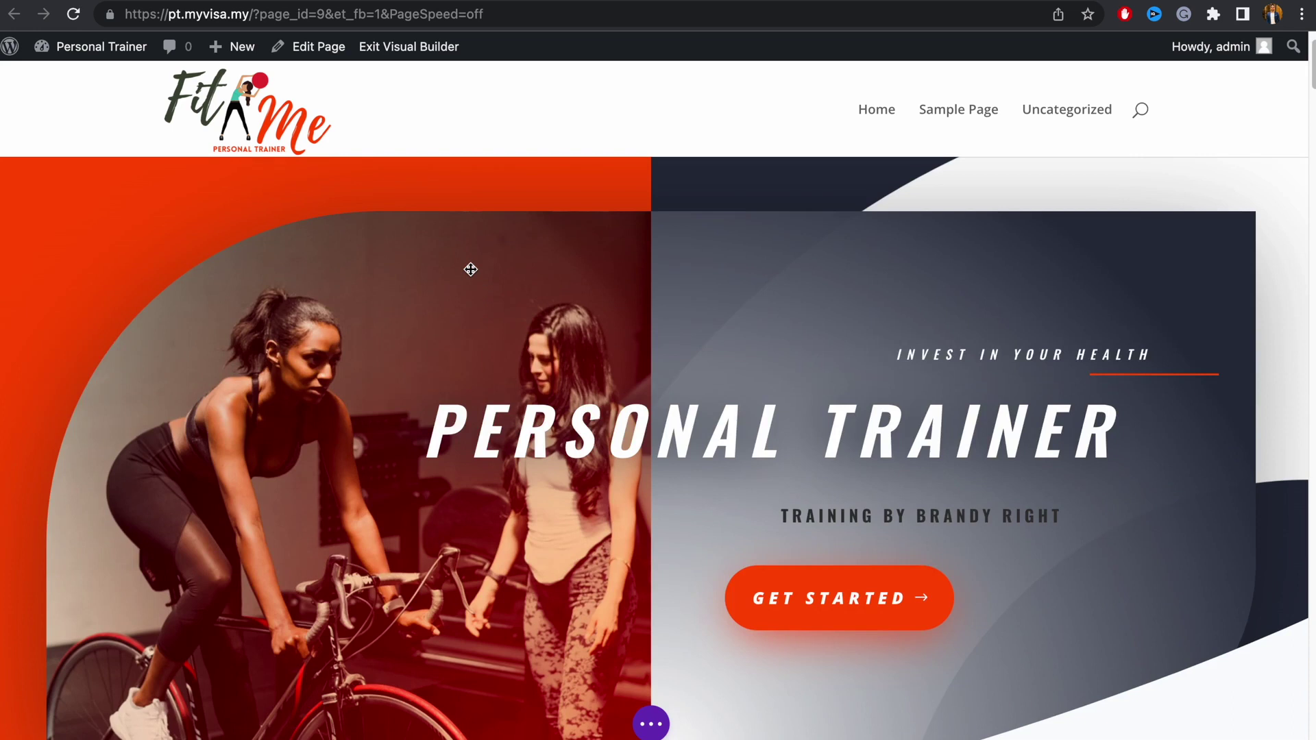
scroll(422, 279, "down", 5)
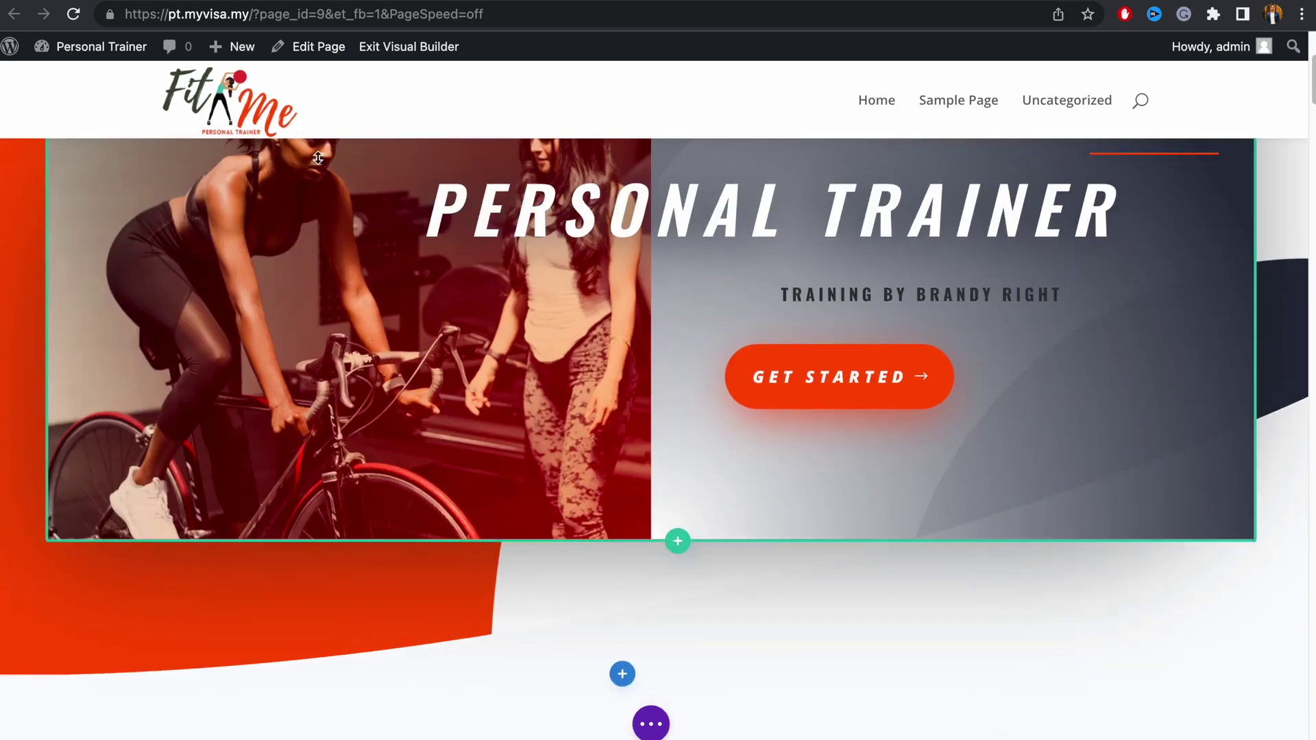
scroll(507, 360, "down", 6)
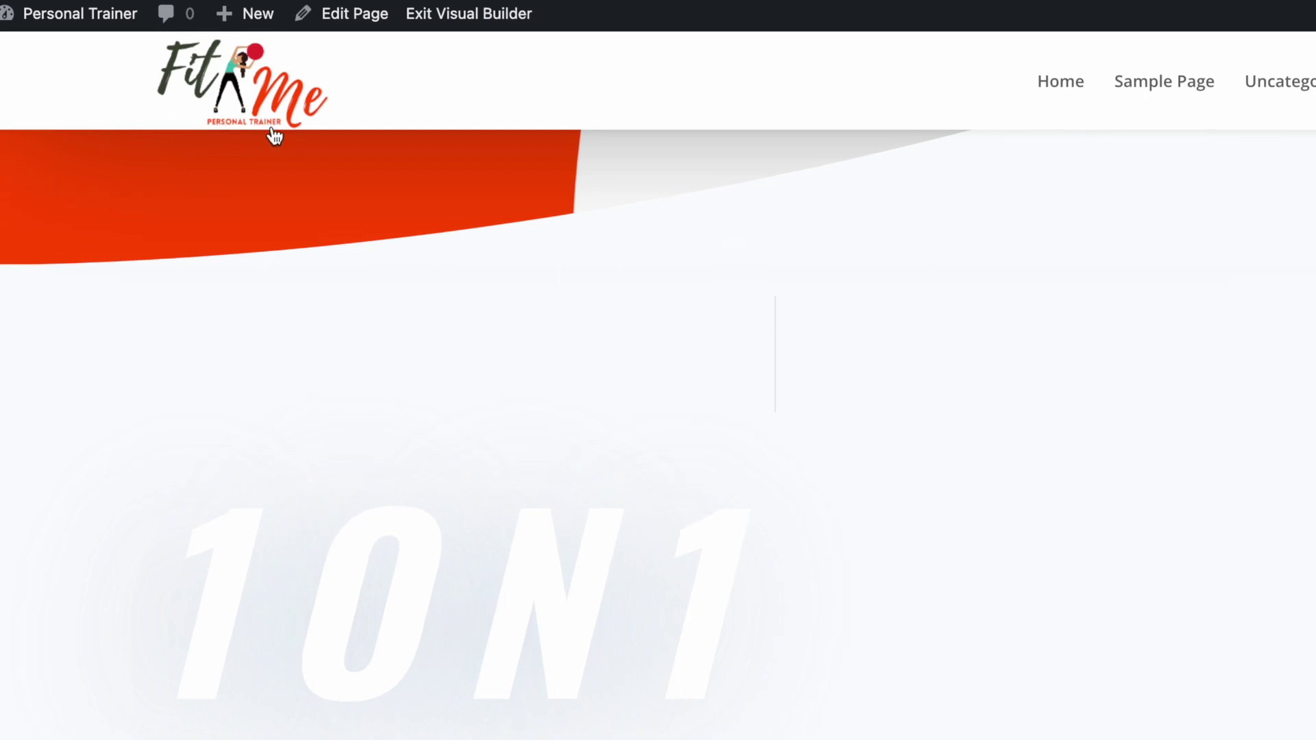
scroll(329, 240, "up", 8)
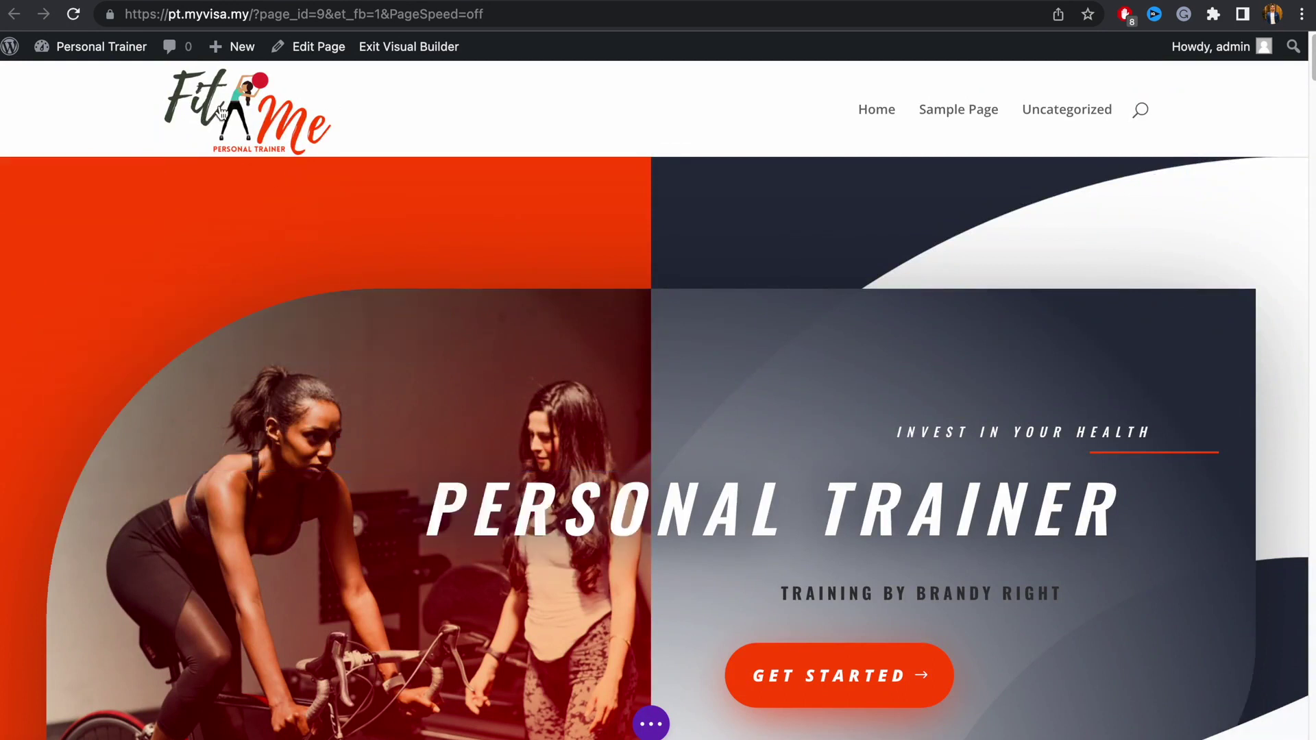
scroll(356, 168, "down", 2)
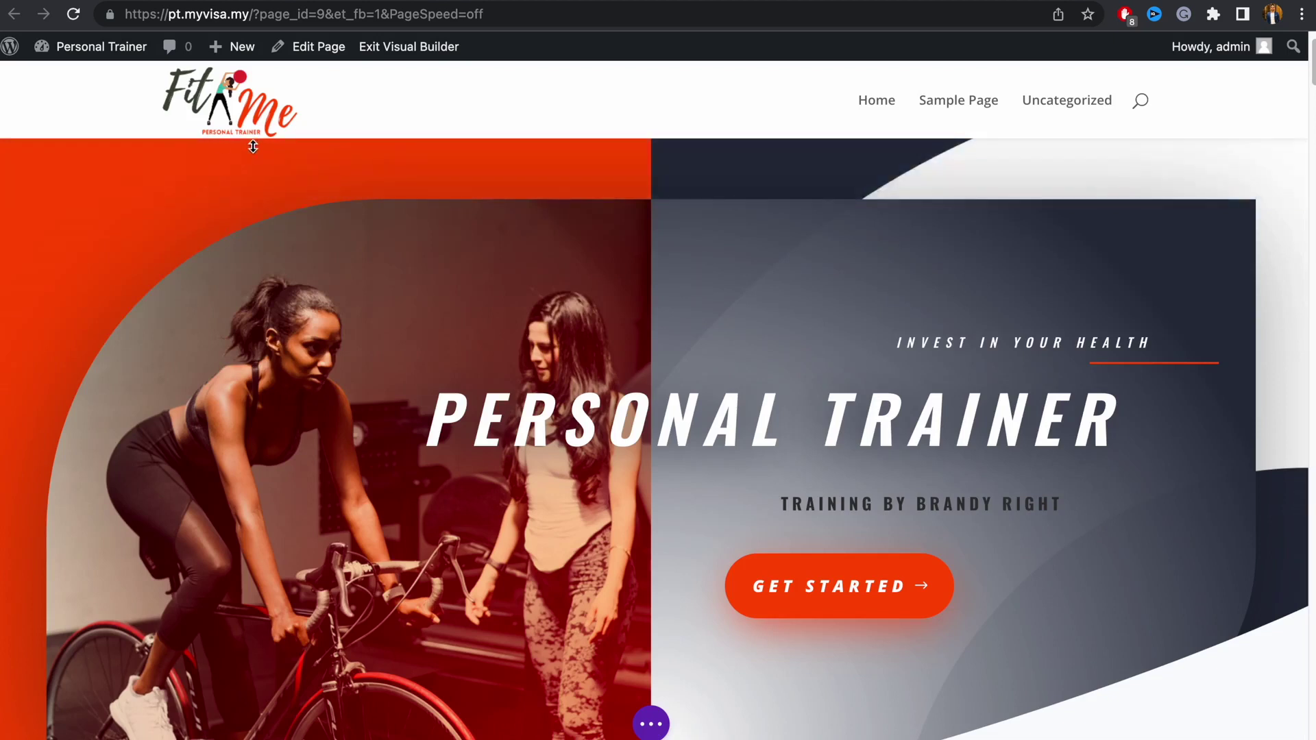
mouse_move(278, 250)
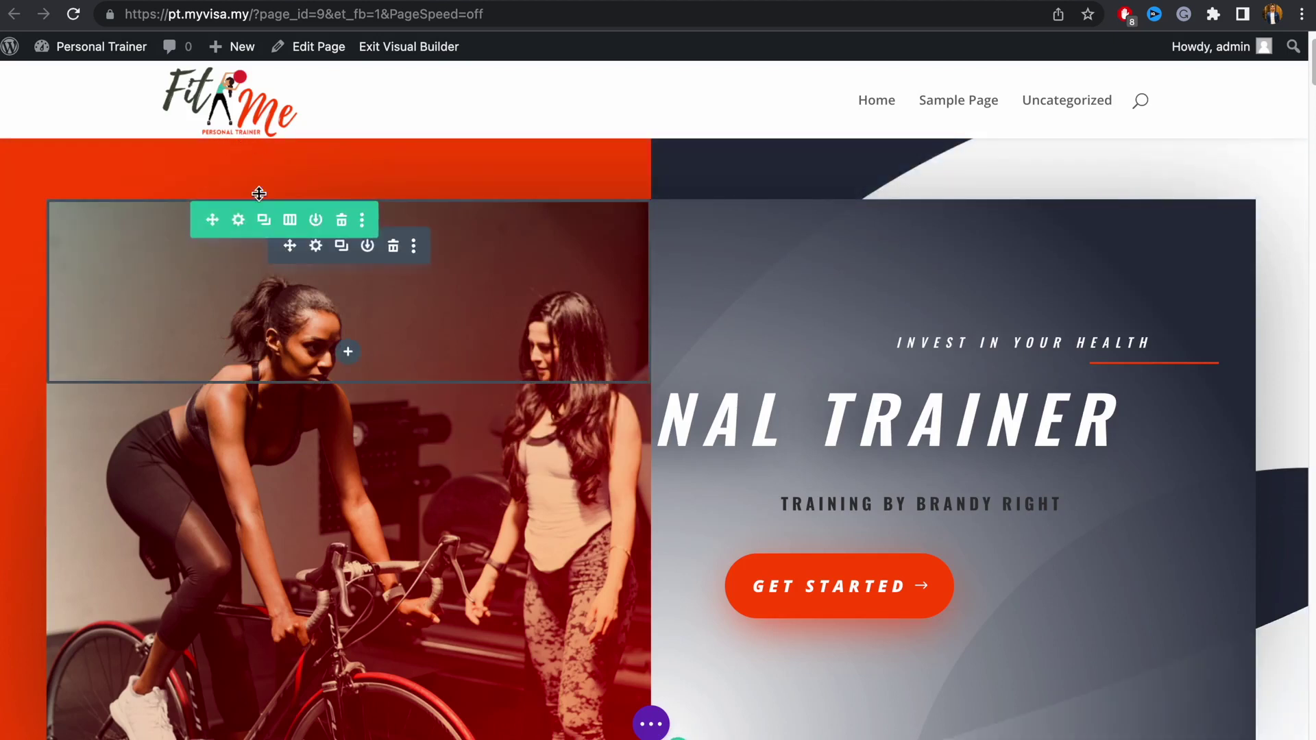